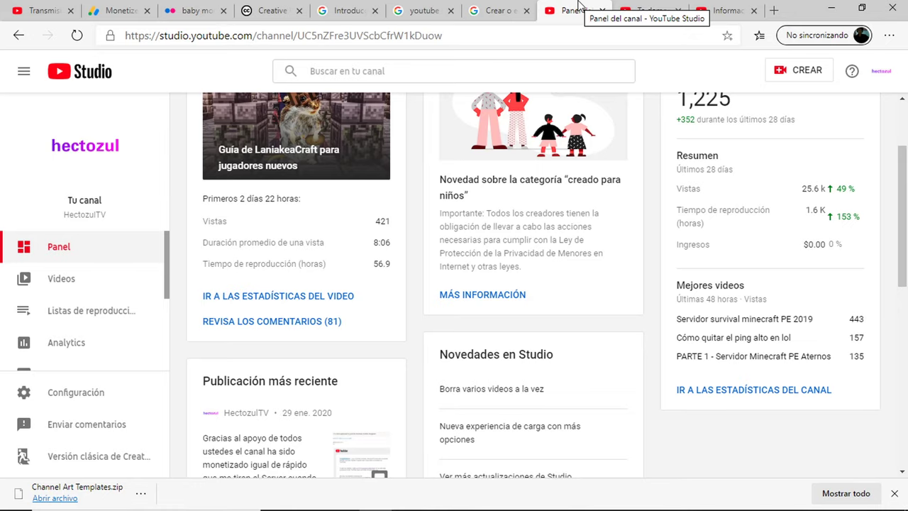
left_click(408, 498)
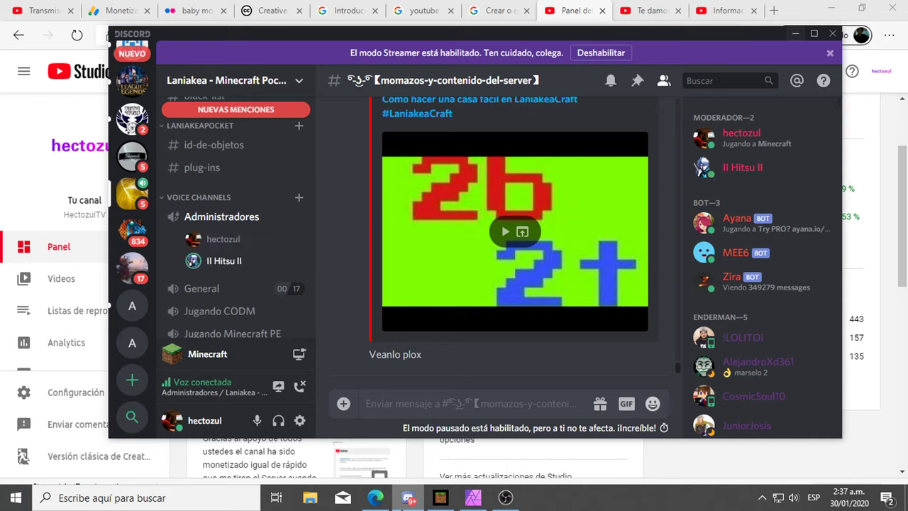
left_click(370, 501)
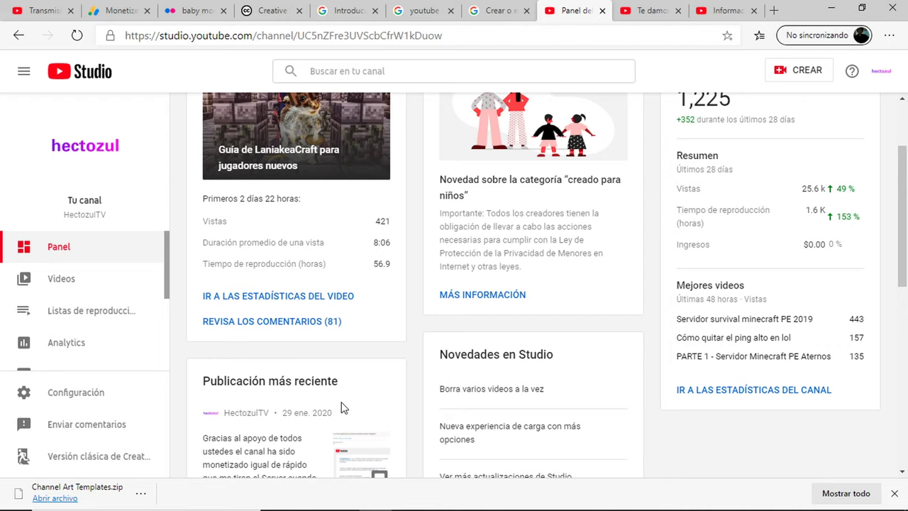
Dismiss the download notice and look through the channel dashboard's latest upload, recent post and channel statistics.
left_click(894, 493)
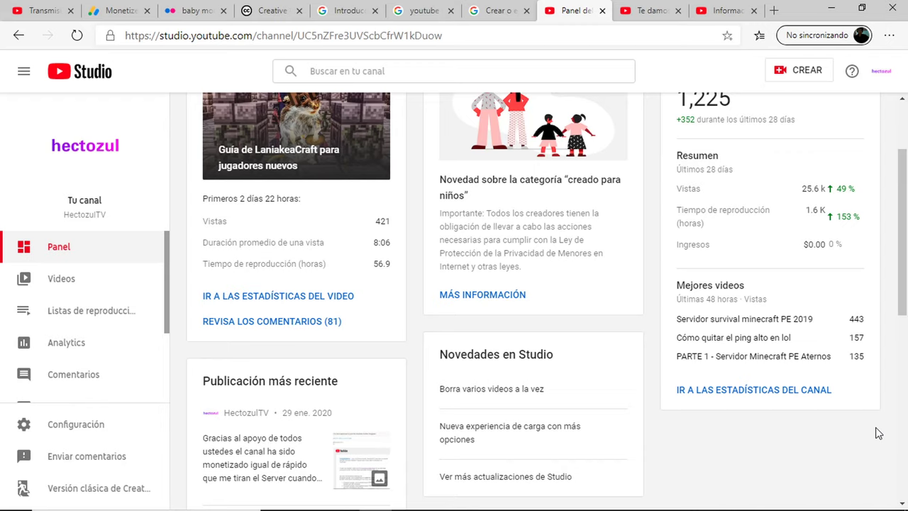
scroll(269, 405, "down", 1)
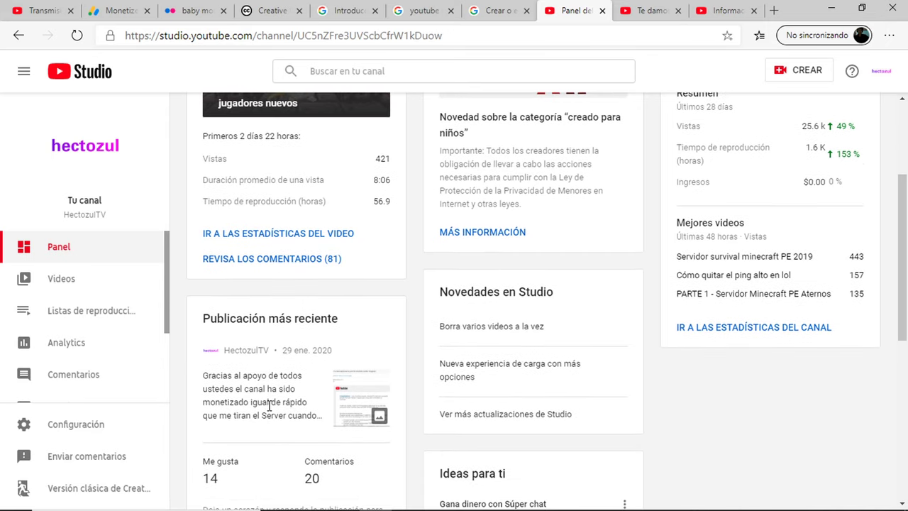
scroll(269, 404, "down", 4)
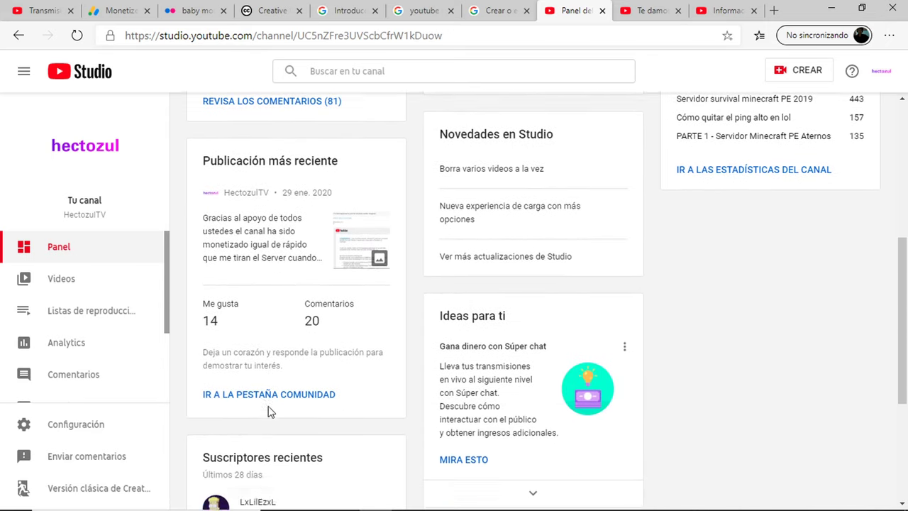
scroll(269, 412, "down", 1)
scroll(269, 412, "up", 2)
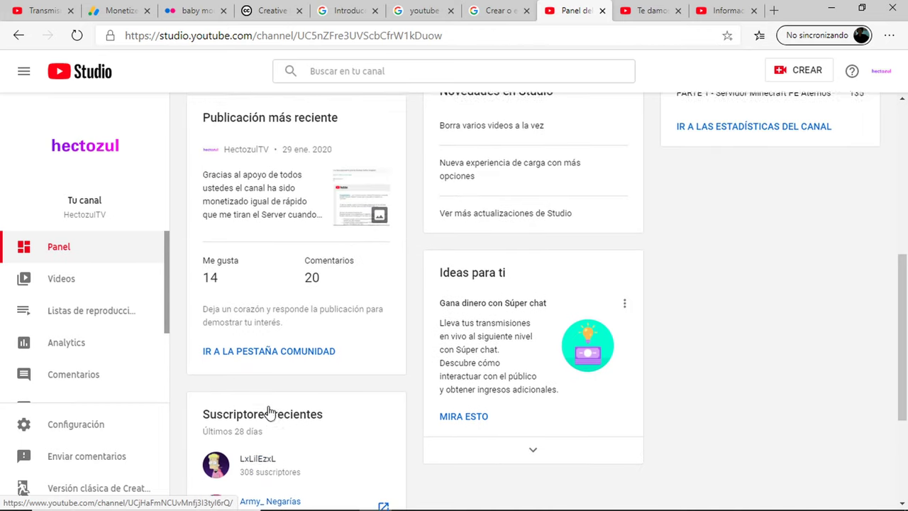
scroll(269, 411, "up", 4)
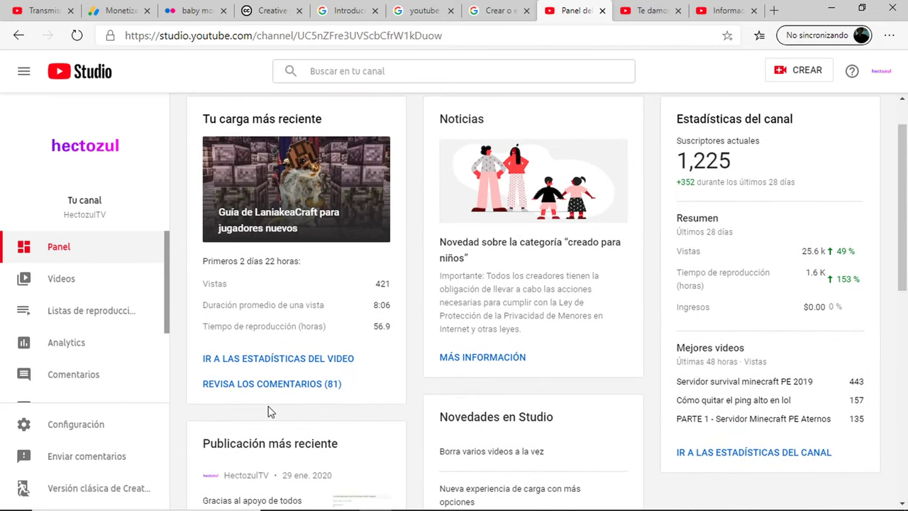
Open the channel's video list and choose USD: dólar estadounidense as the default currency in the settings.
left_click(90, 281)
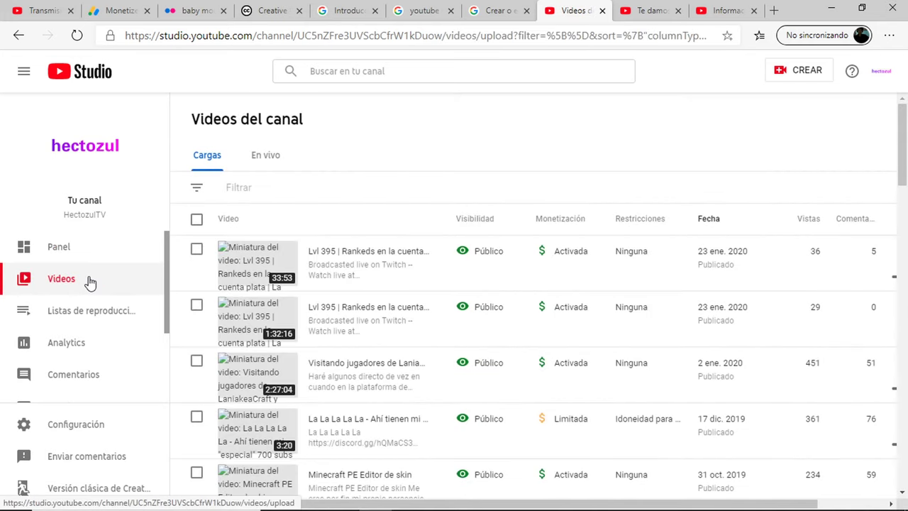
scroll(95, 396, "down", 1)
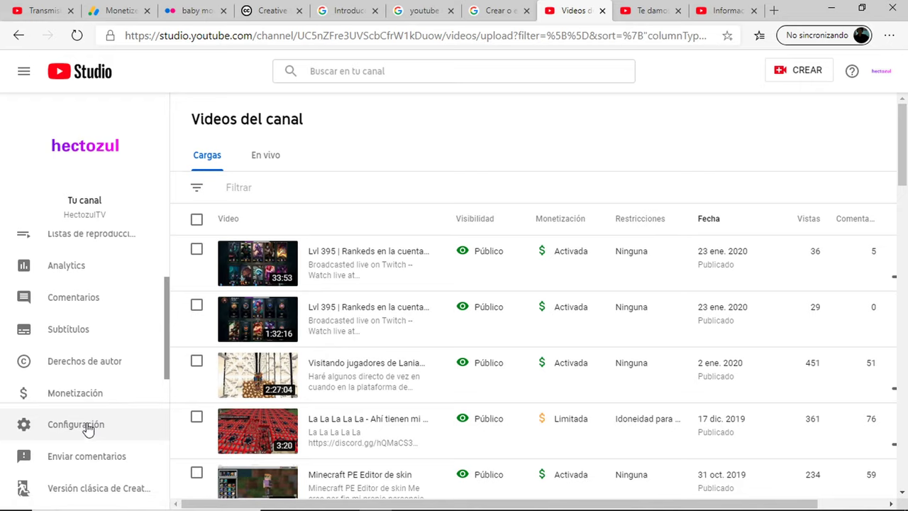
left_click(89, 424)
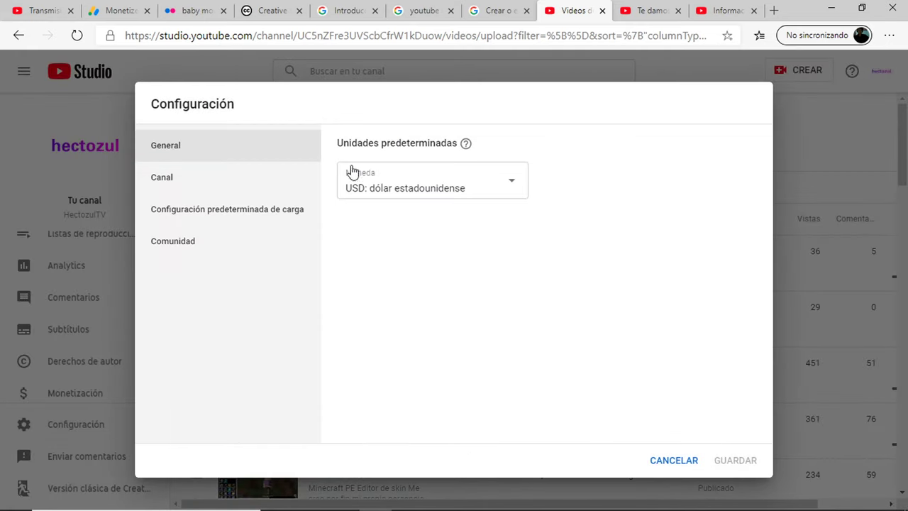
left_click(421, 194)
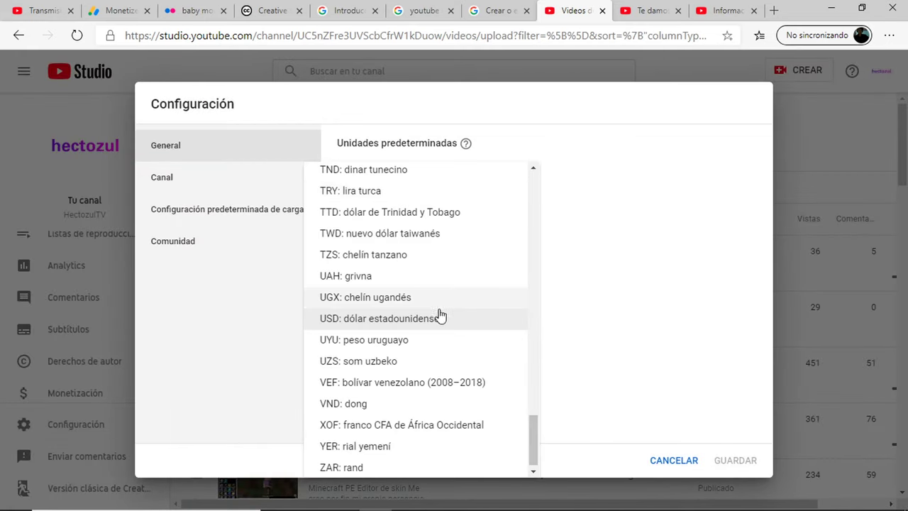
left_click(428, 323)
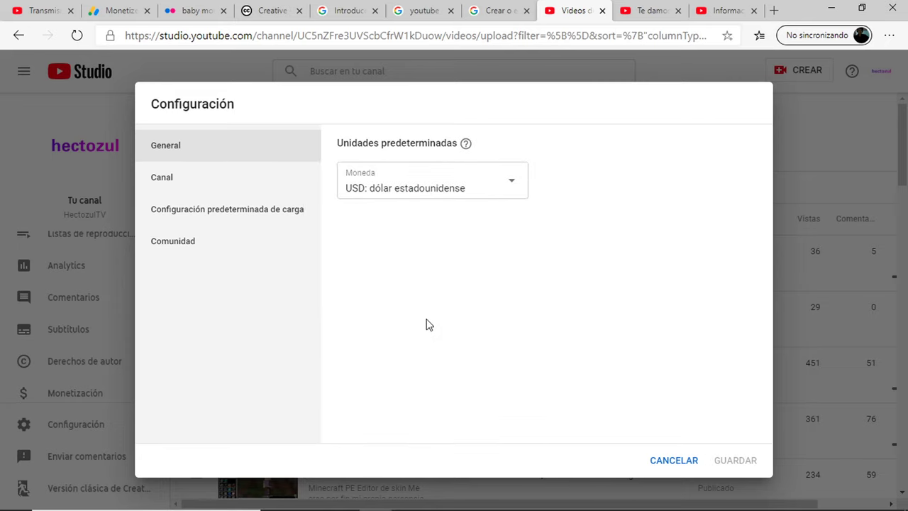
Examine the channel settings for keywords, the made-for-kids audience choice and the video watermark.
left_click(182, 185)
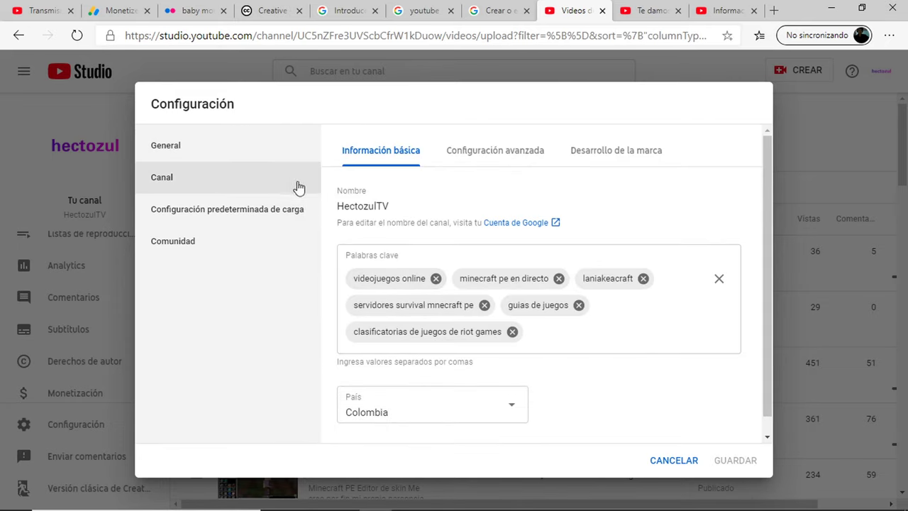
left_click(638, 340)
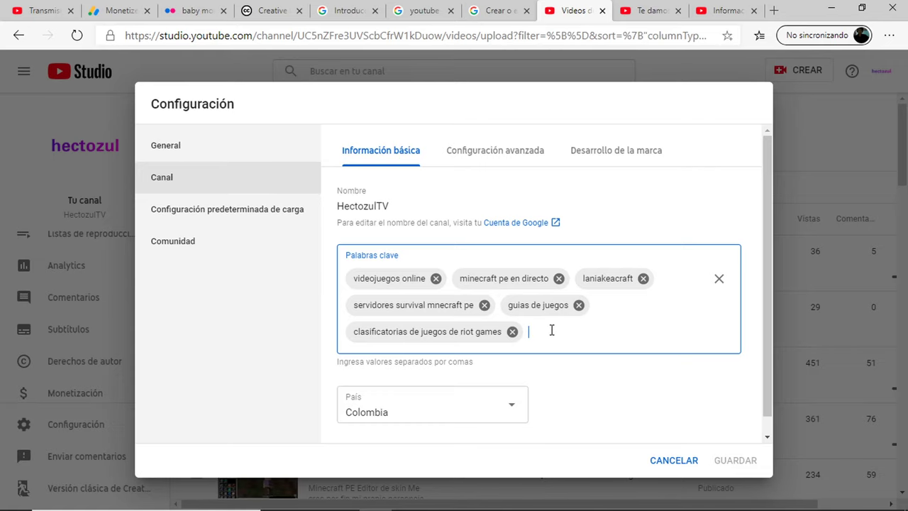
left_click(505, 144)
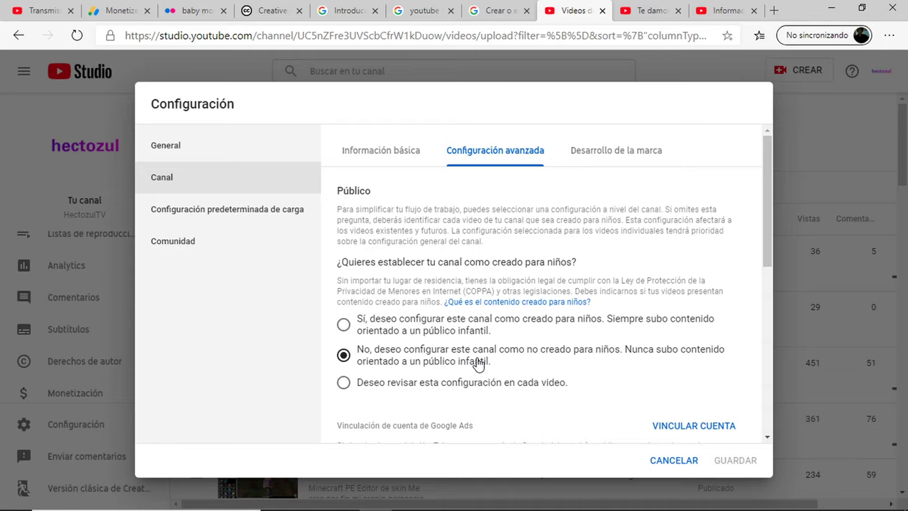
left_click(606, 156)
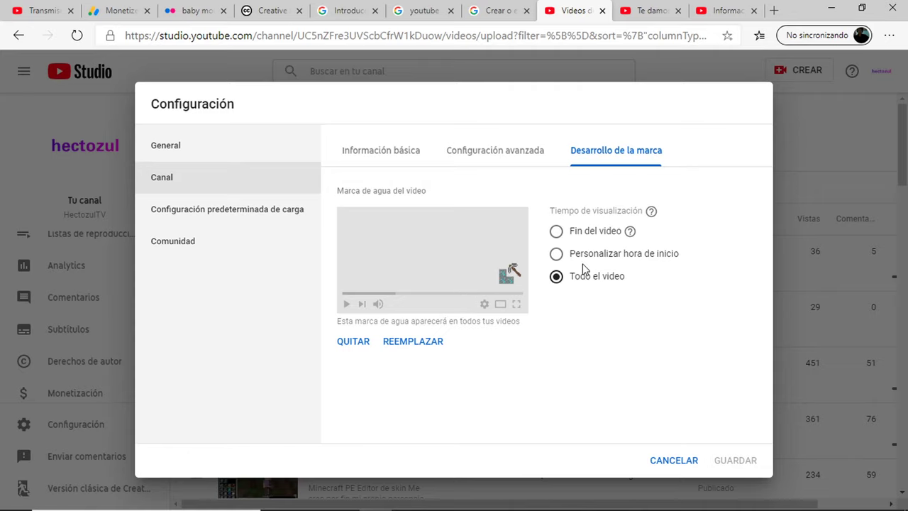
Add an empty line above the Donaciones heading in the default upload description.
left_click(237, 221)
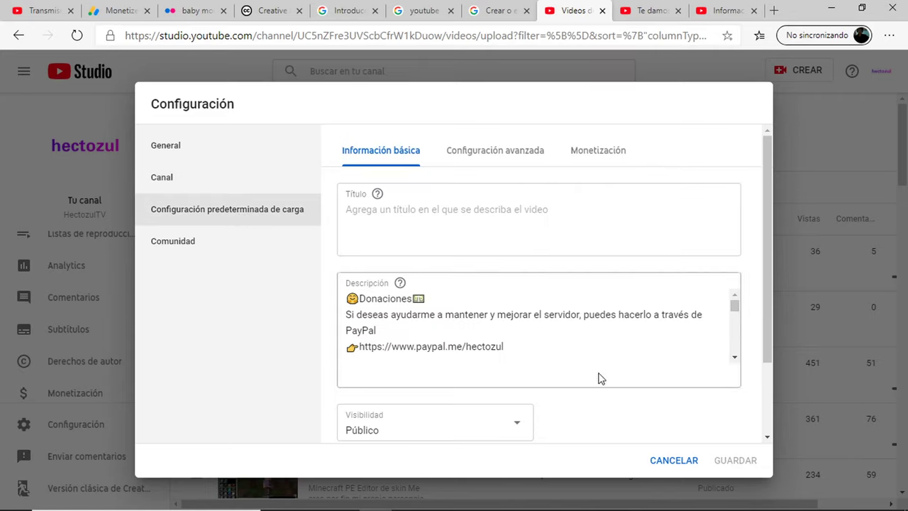
scroll(511, 336, "down", 1)
scroll(478, 329, "up", 1)
left_click_drag(346, 301, 537, 209)
left_click(462, 305)
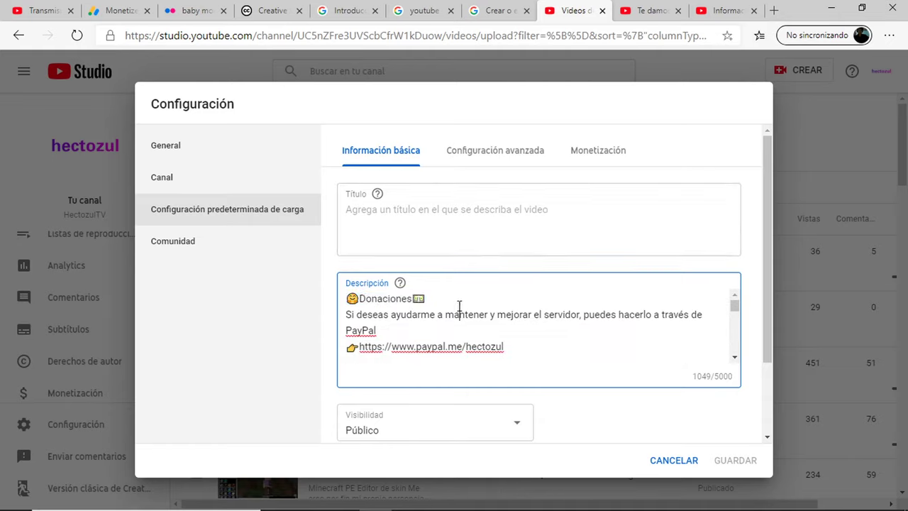
left_click(341, 295)
key("Return")
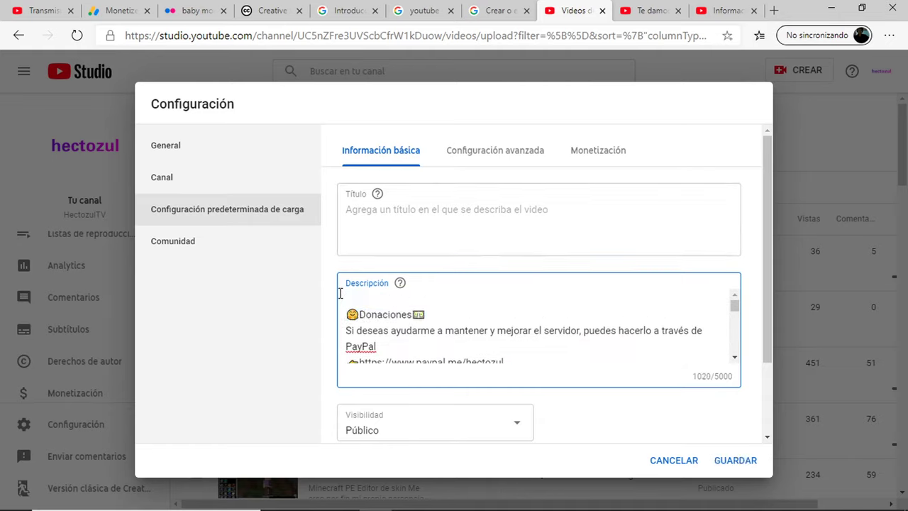
left_click(474, 247)
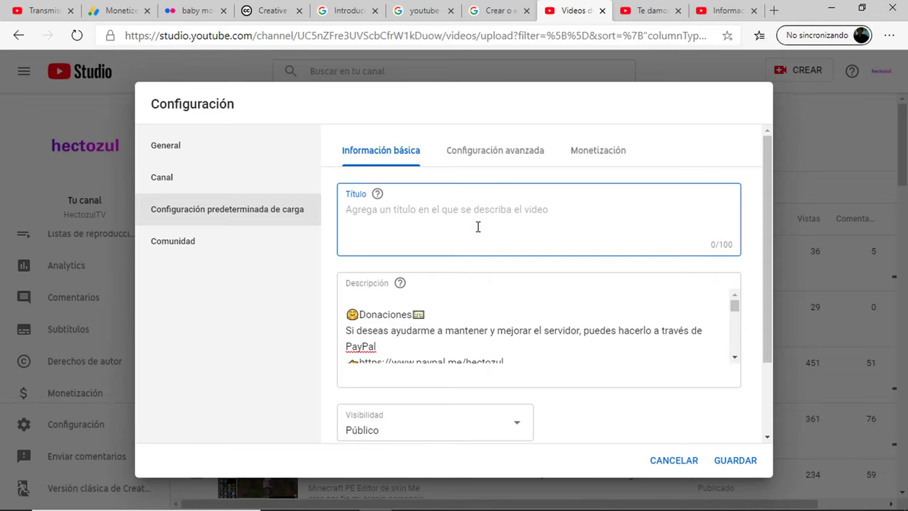
Load the YouTube home page in place of the YouTube about page and search for "ramual alfonso seo".
left_click(647, 16)
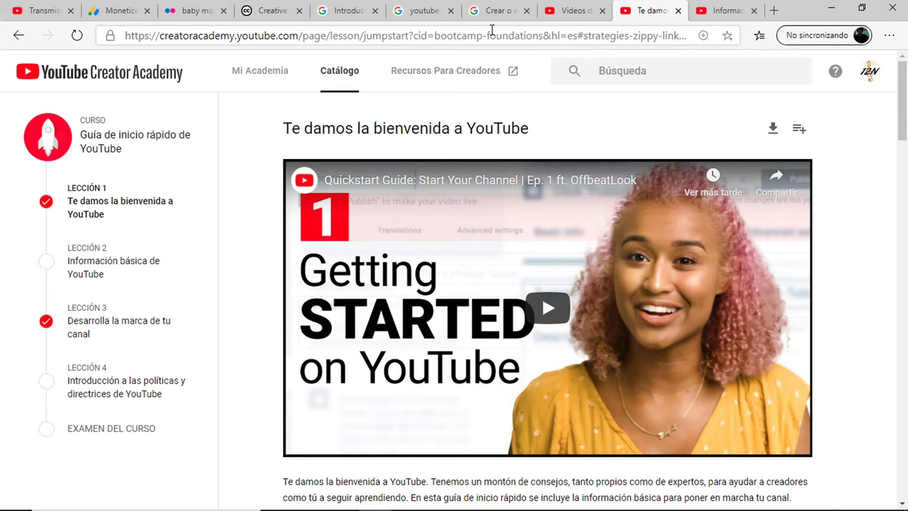
left_click(725, 10)
left_click(355, 36)
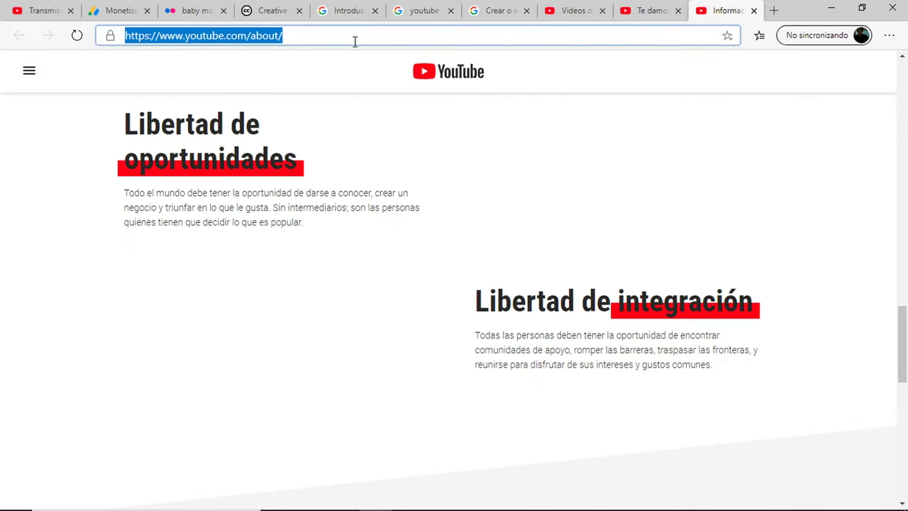
type("you")
key("Return")
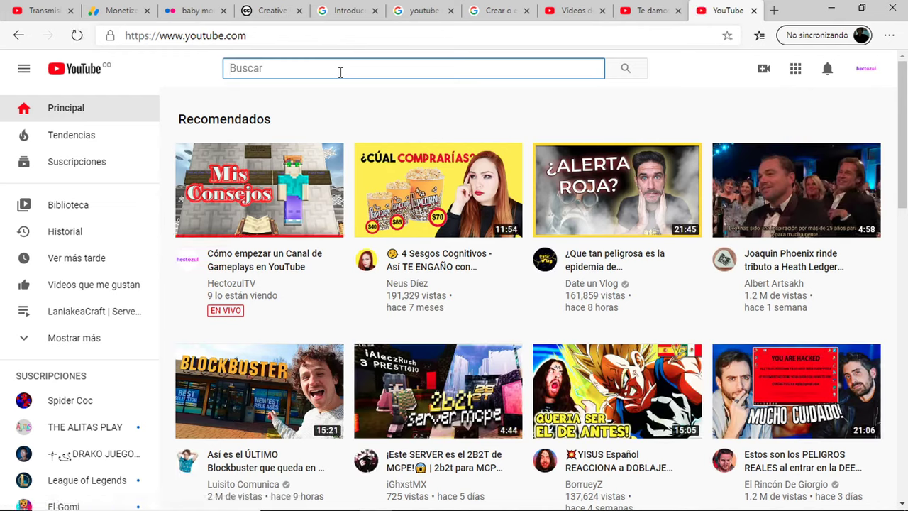
type("ramua")
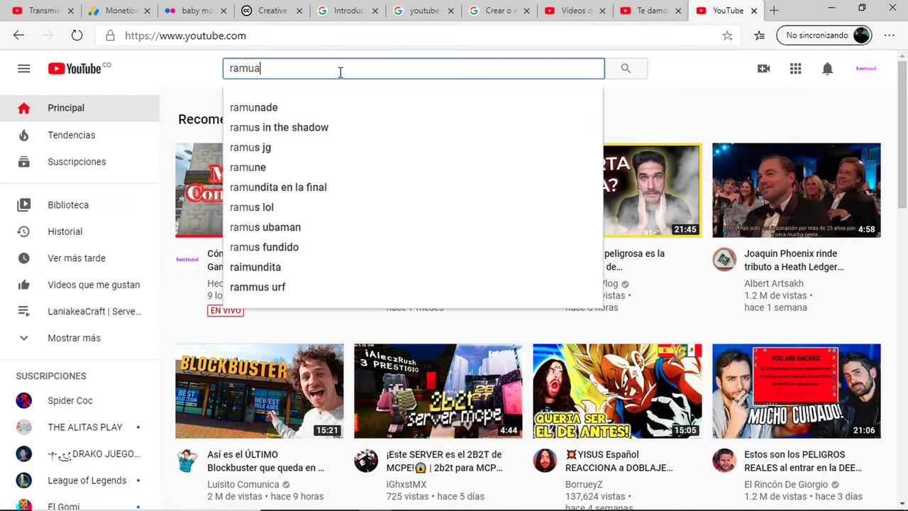
type("l alf")
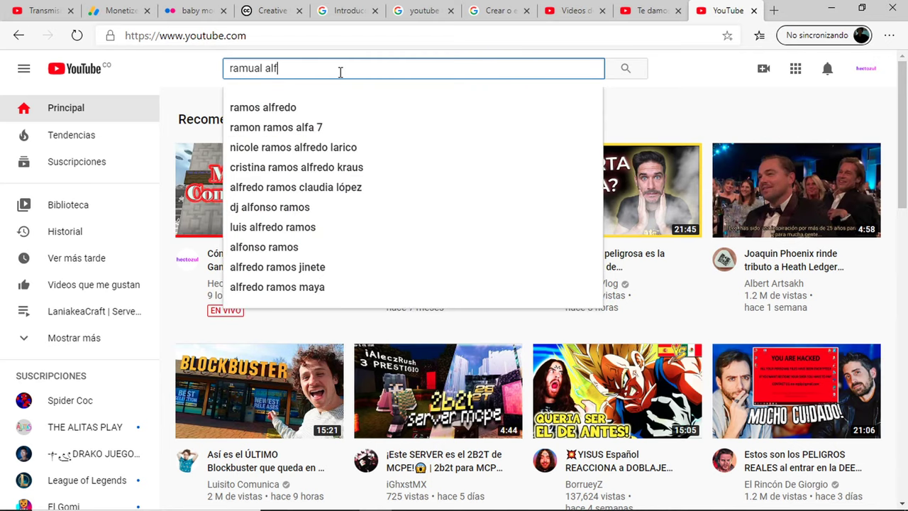
type("onso seo")
key("Return")
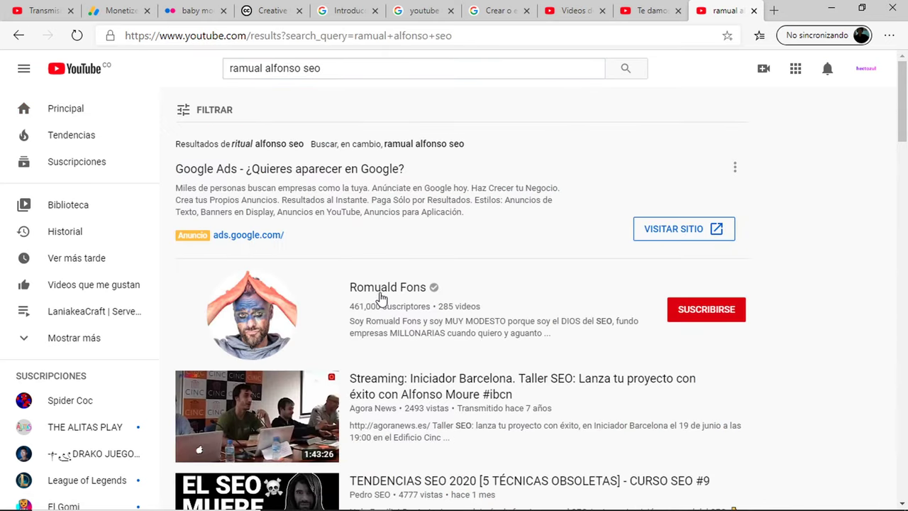
Open the Romuald Fons channel and browse its uploaded videos back to the older SEO ones.
left_click(381, 291)
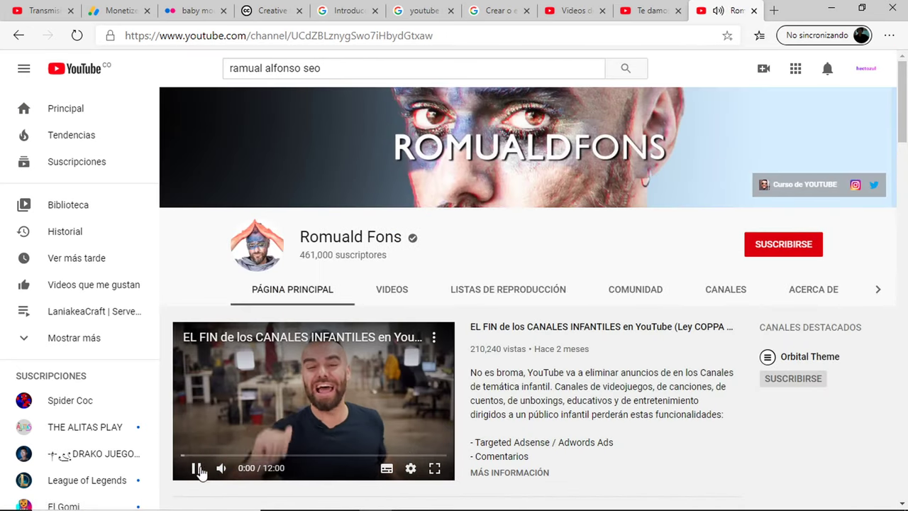
left_click(393, 303)
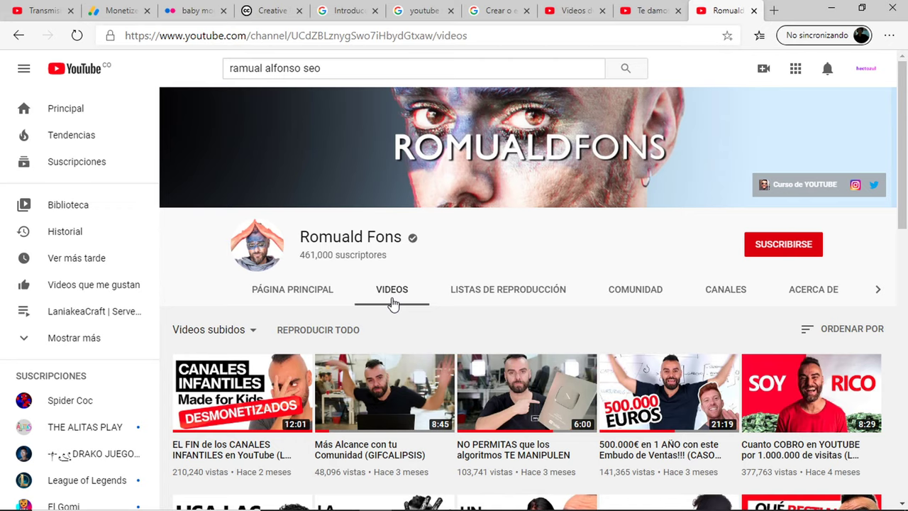
scroll(438, 329, "down", 15)
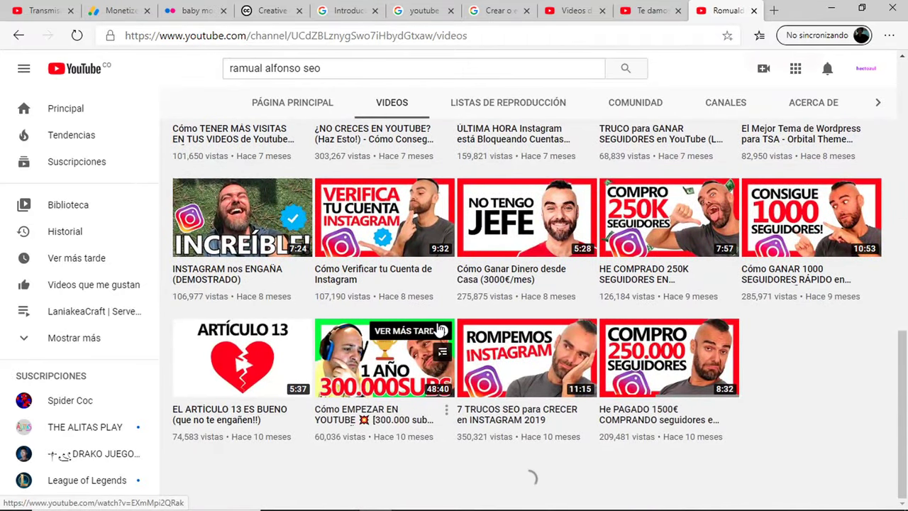
scroll(440, 328, "down", 3)
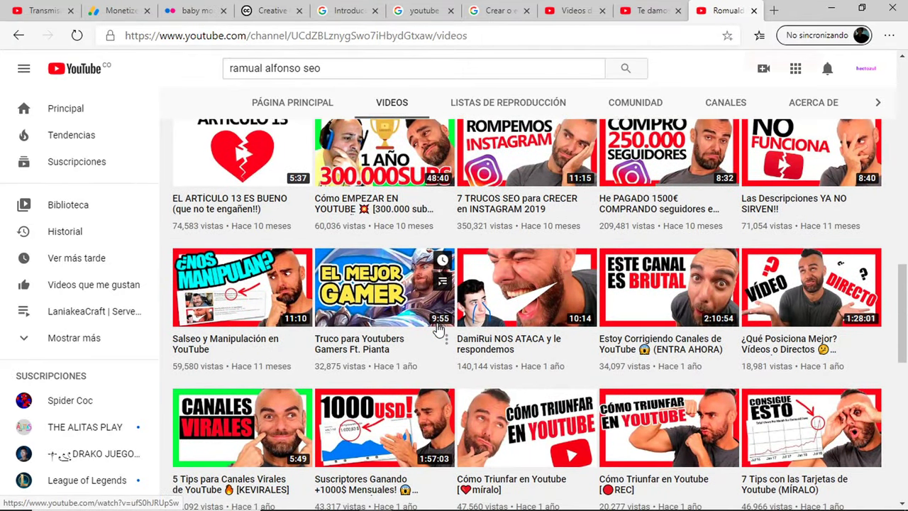
scroll(438, 329, "down", 5)
scroll(439, 330, "down", 12)
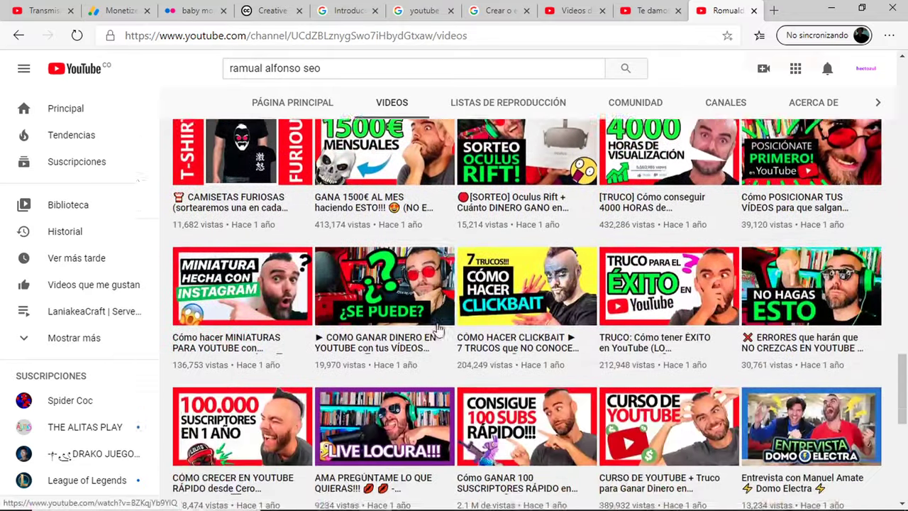
scroll(509, 346, "down", 15)
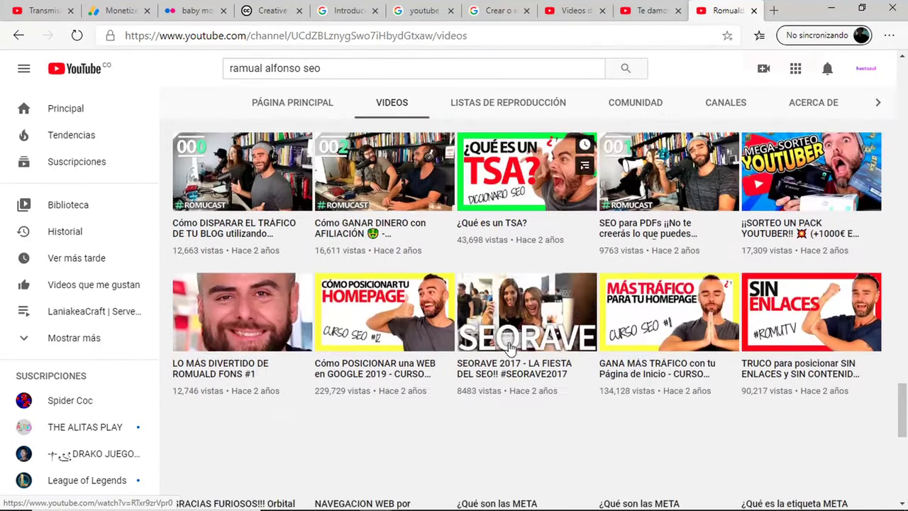
scroll(511, 353, "down", 5)
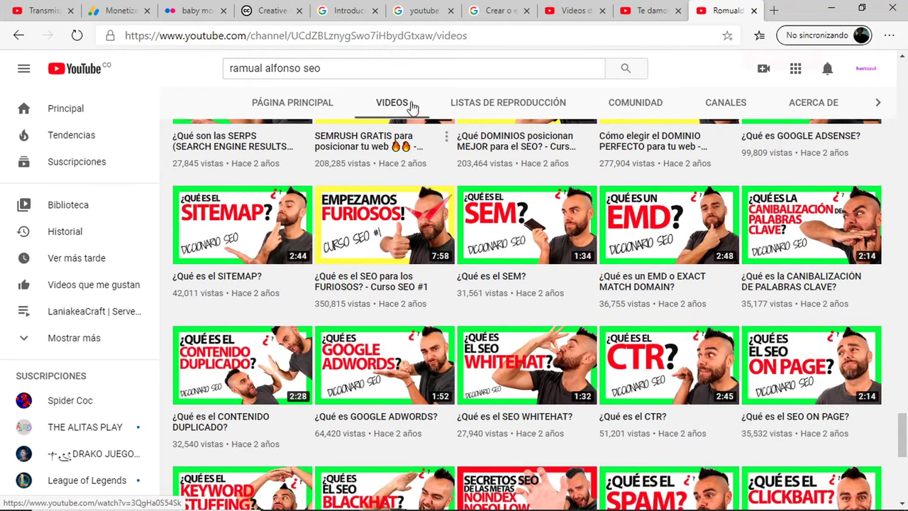
Return to the YouTube Creator Academy lesson "Te damos la bienvenida a YouTube".
left_click(634, 7)
left_click(576, 10)
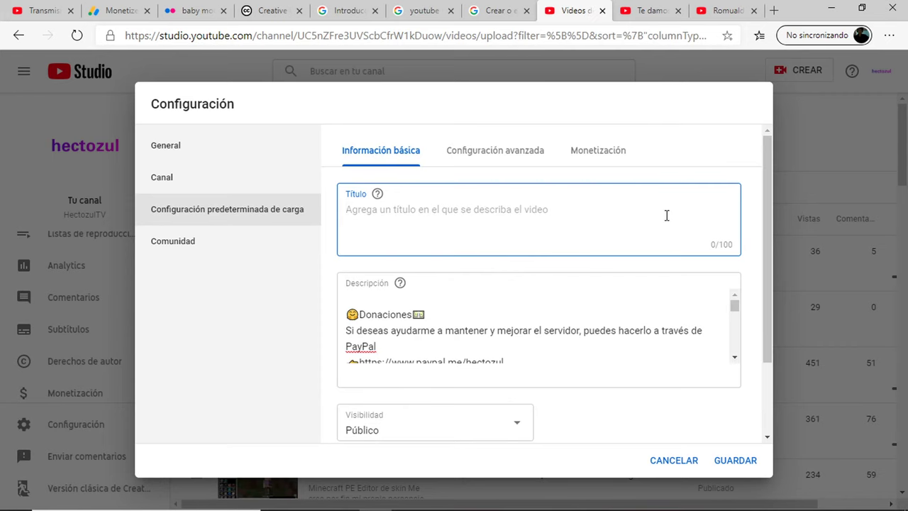
left_click(649, 9)
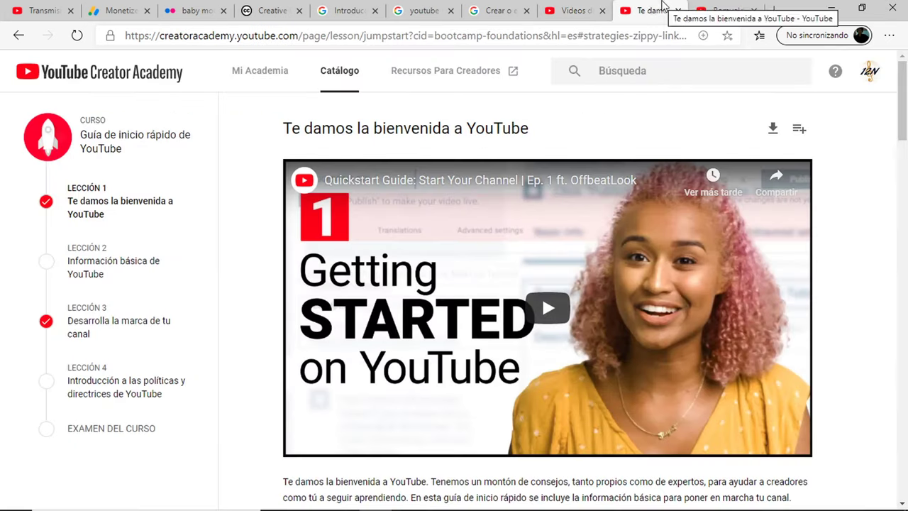
Replace the search text on the Romuald Fons channel page with "el pack de" to view YouTube's suggestions.
left_click(708, 11)
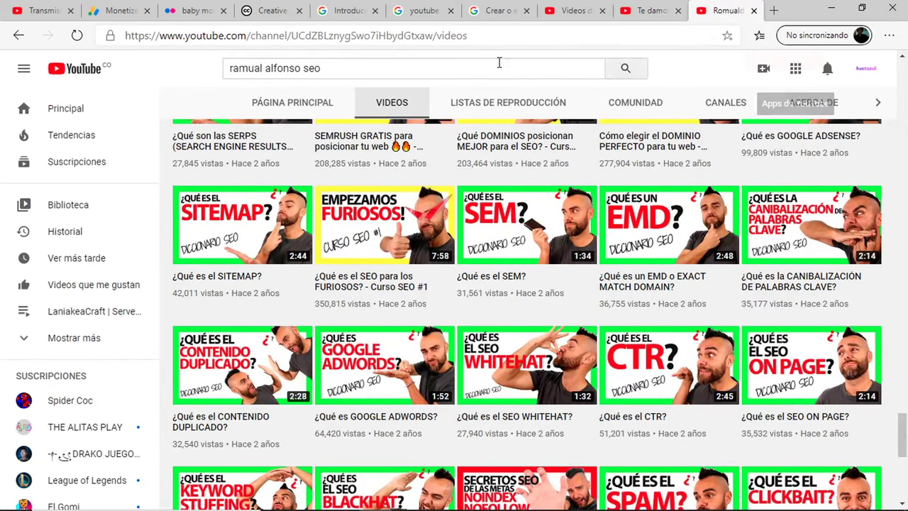
left_click(477, 64)
key("BackSpace")
key("BackSpace")
key("BackSpace")
key("BackSpace")
key("BackSpace")
key("BackSpace")
key("BackSpace")
key("BackSpace")
key("BackSpace")
key("BackSpace")
key("BackSpace")
key("BackSpace")
key("BackSpace")
key("BackSpace")
key("BackSpace")
key("BackSpace")
key("BackSpace")
key("BackSpace")
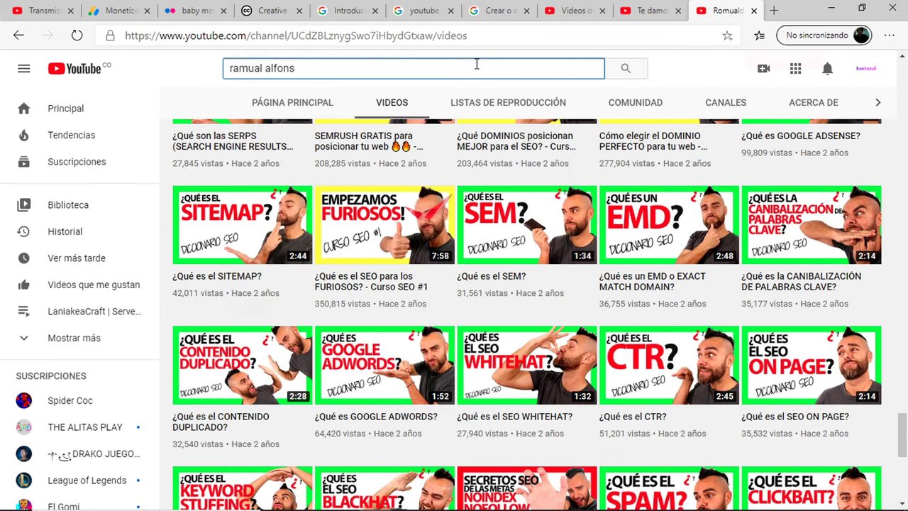
type("el pack de")
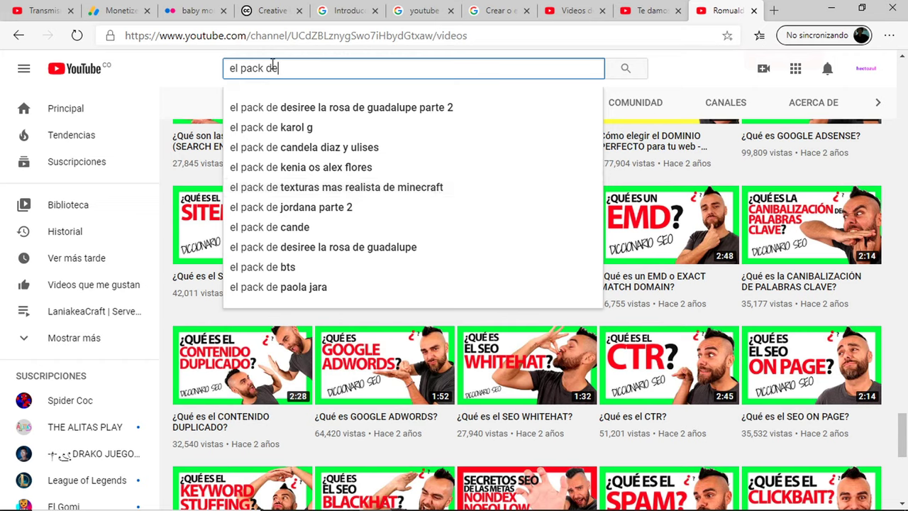
Replace the YouTube search text with "El arma mas free fire" to view the suggested phrases.
left_click_drag(279, 69, 215, 73)
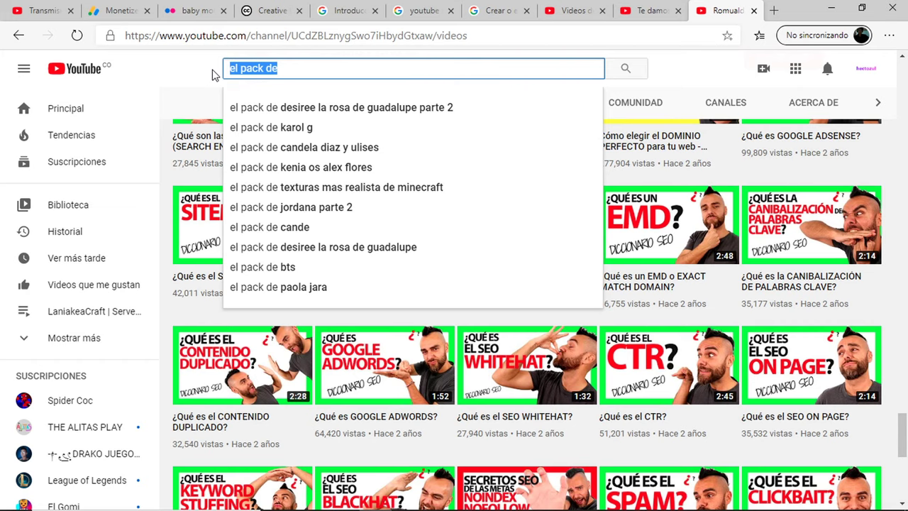
type("El arma mas")
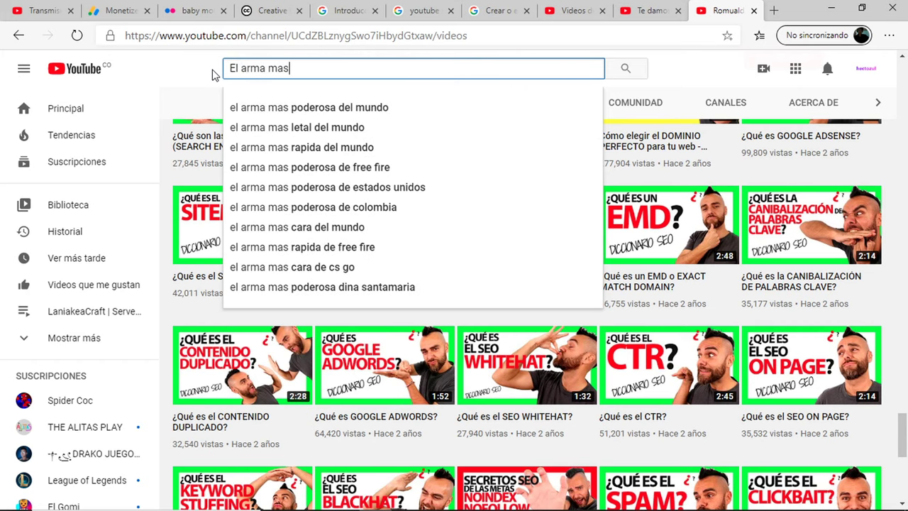
type(" free fire")
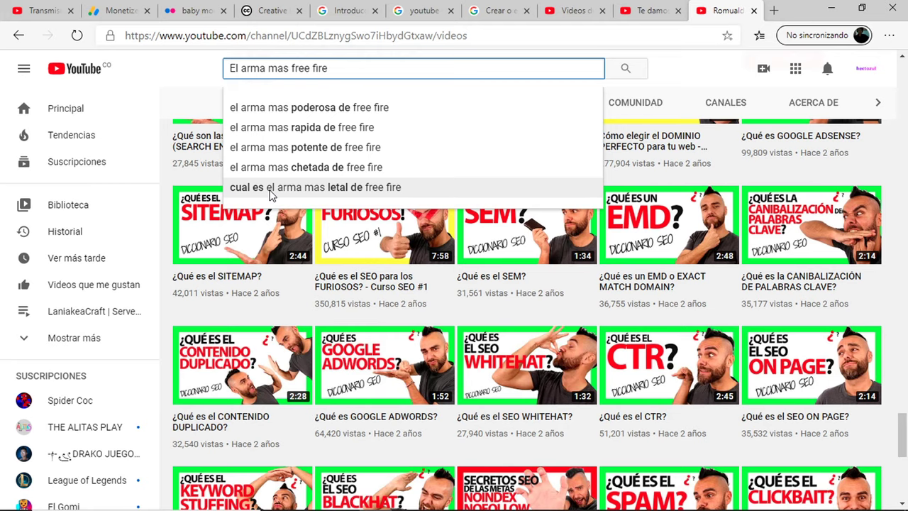
Switch to YouTube Studio and add the default upload tag "cual es el arma mas letal de free fire".
left_click(647, 10)
left_click(601, 9)
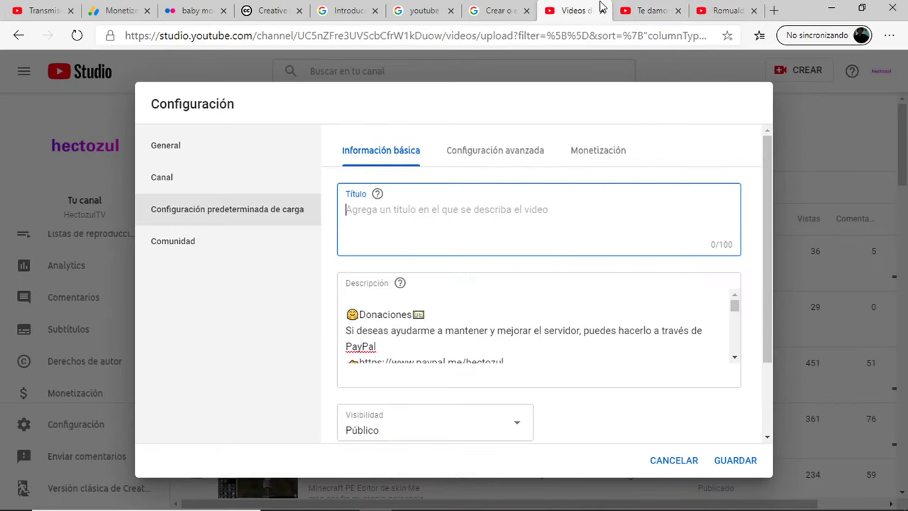
scroll(480, 393, "down", 2)
left_click(479, 389)
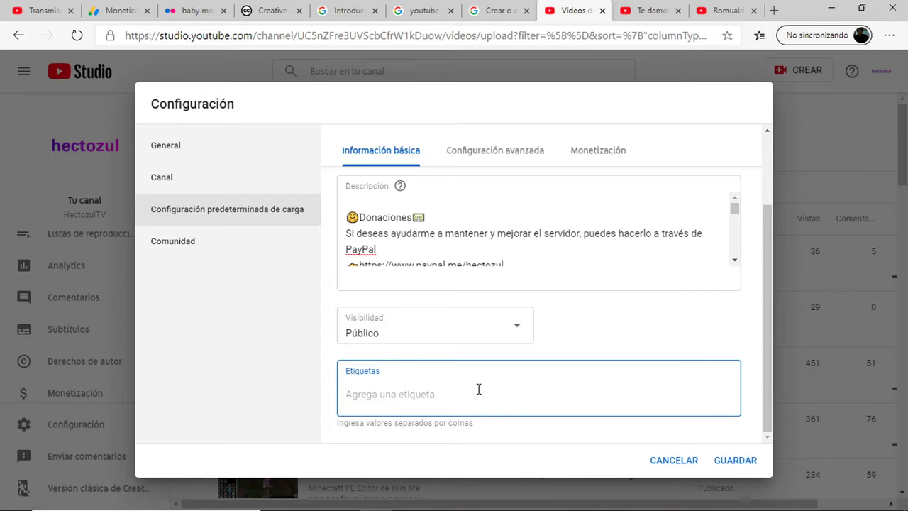
type("cual es ")
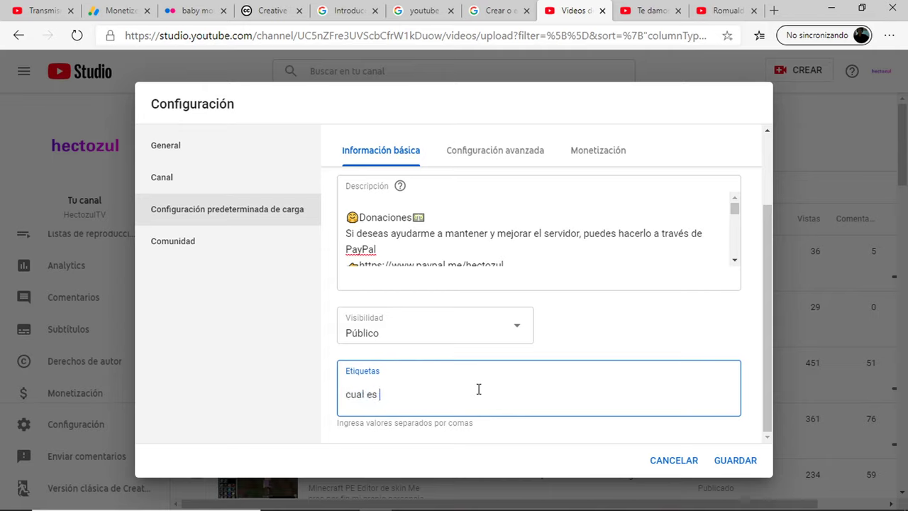
type("el arma mas letal d")
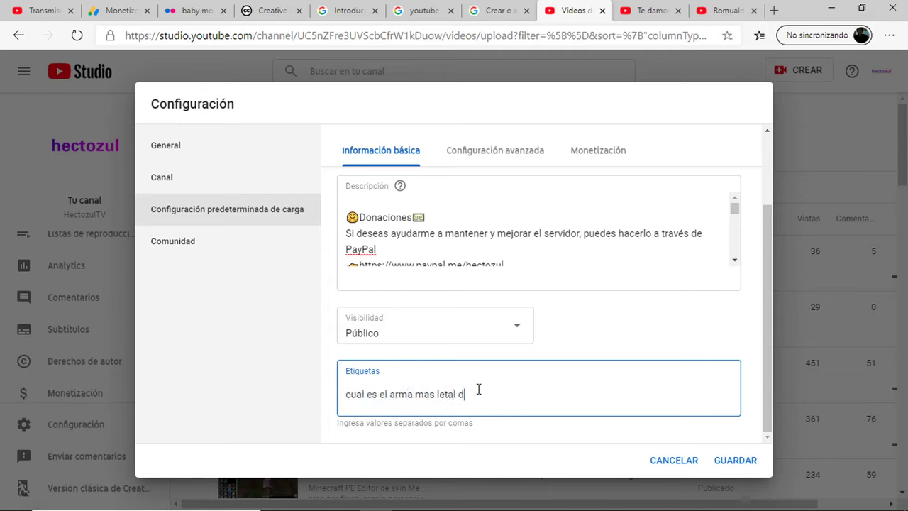
type("e free fire,")
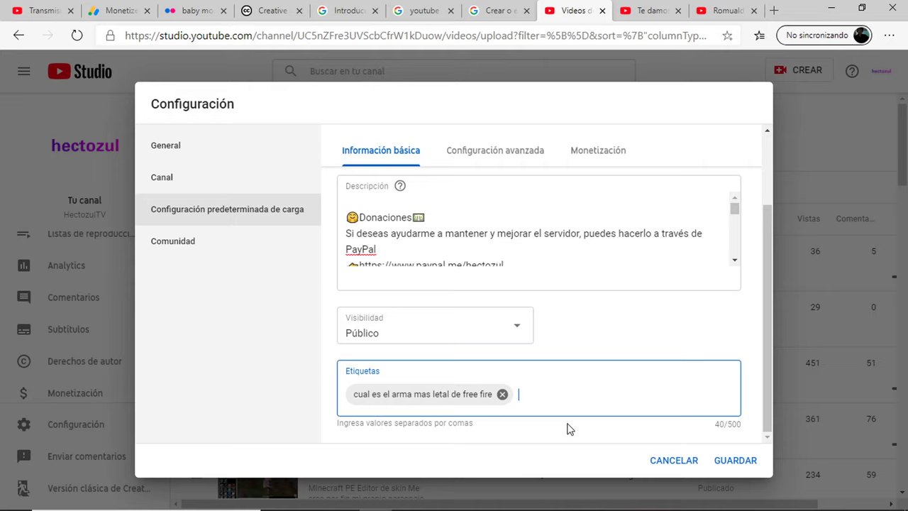
Add the separate single-word default tags "cual", "es", "el", "arma" and "mas".
type("cual,es")
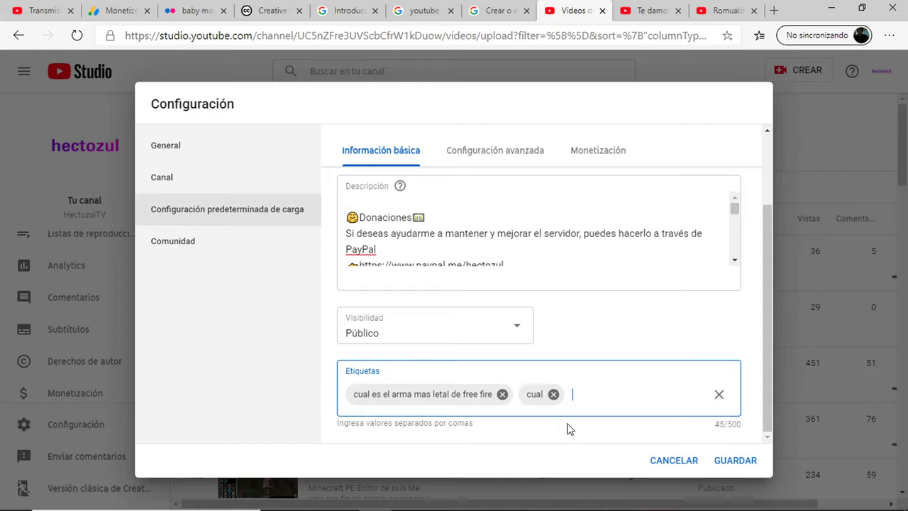
type(",el,arm")
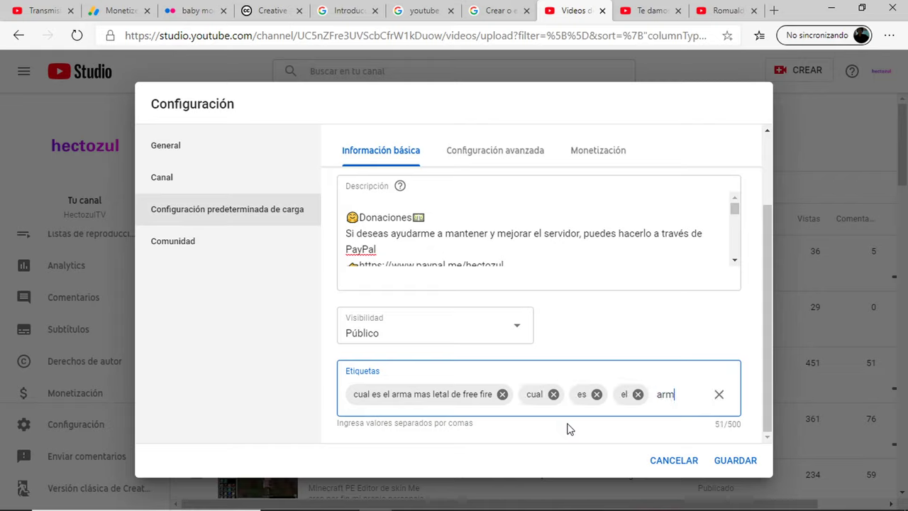
type("a,mas,letea")
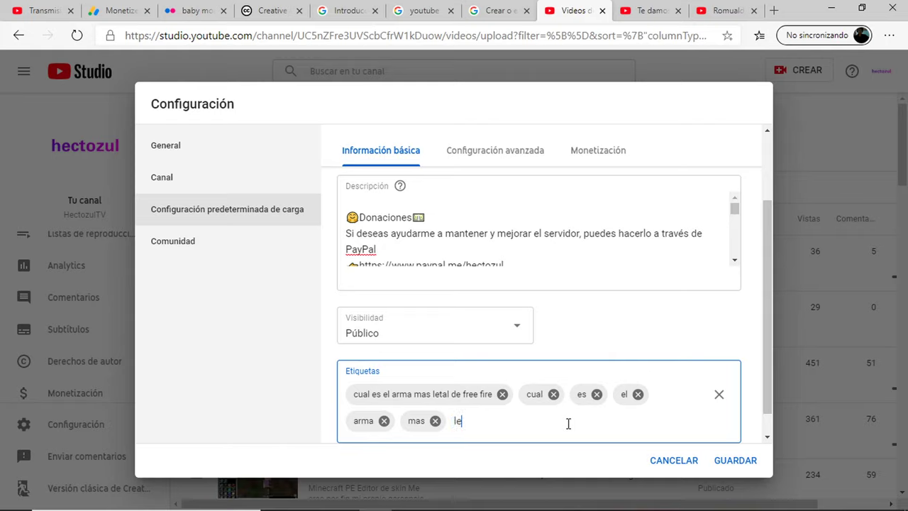
type(",")
Remove the single-word tags and re-enter the default tag "cual es el arma mas letal de free fire".
key("BackSpace")
key("BackSpace")
key("BackSpace")
key("BackSpace")
key("BackSpace")
key("BackSpace")
key("BackSpace")
key("BackSpace")
key("BackSpace")
key("BackSpace")
key("BackSpace")
key("BackSpace")
key("BackSpace")
key("BackSpace")
key("BackSpace")
key("BackSpace")
key("BackSpace")
key("BackSpace")
key("BackSpace")
key("BackSpace")
key("BackSpace")
key("BackSpace")
key("BackSpace")
key("BackSpace")
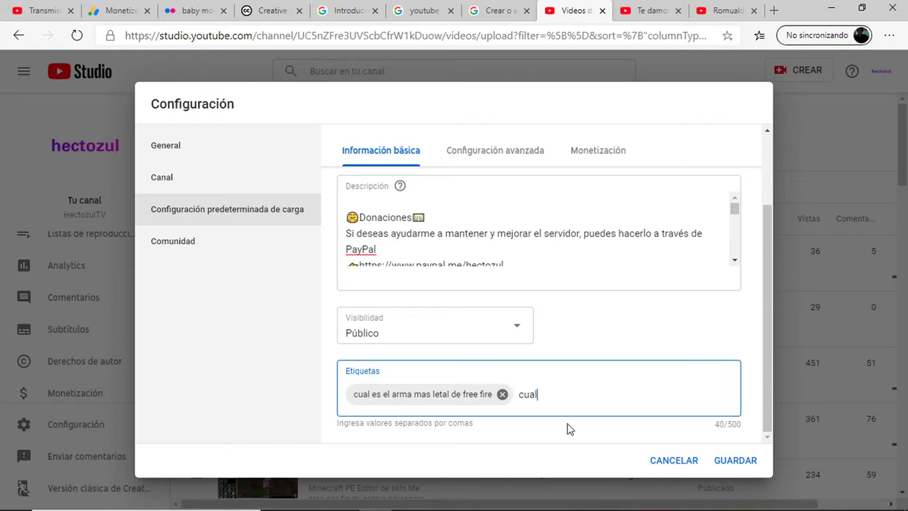
type("ree fire")
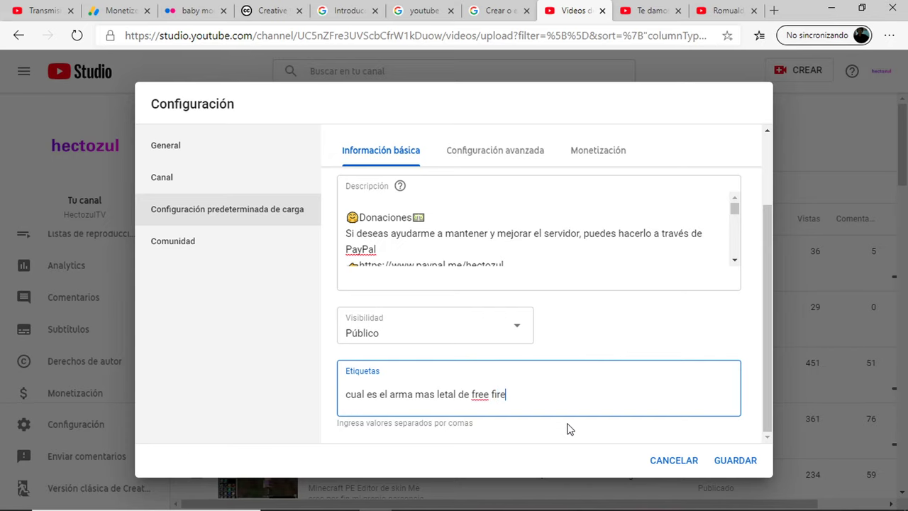
type(",")
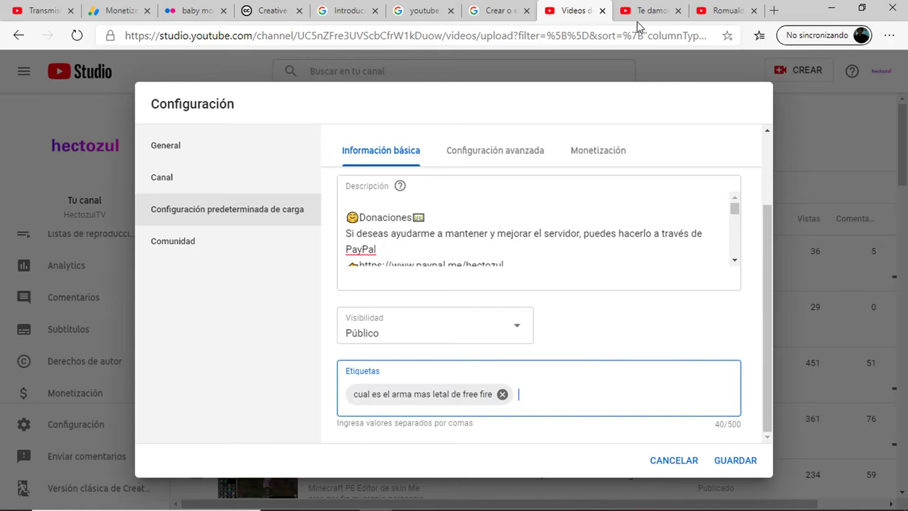
Return to the YouTube channel page and review the search suggestions for "El arma mas free fire".
left_click(637, 21)
left_click(699, 20)
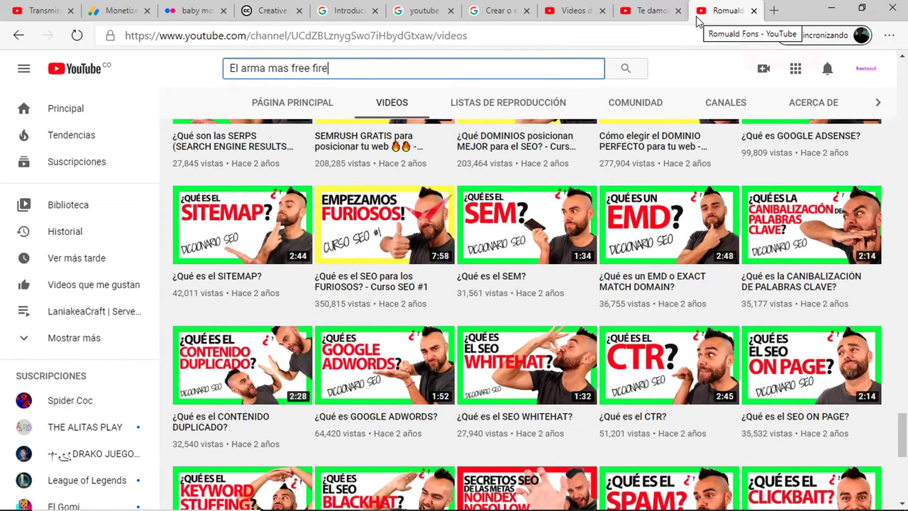
left_click(444, 68)
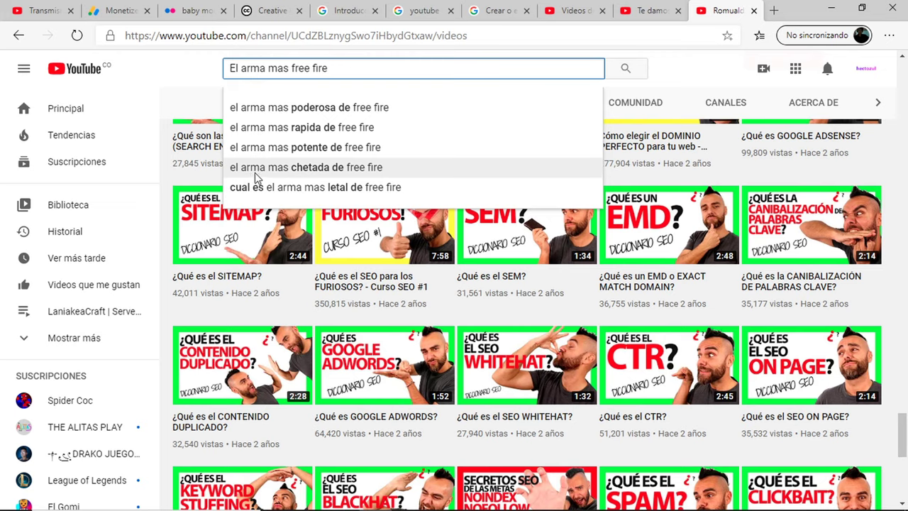
Try a second default tag starting "el armas c" in YouTube Studio, then clear it and remove the Free Fire tag.
left_click(552, 10)
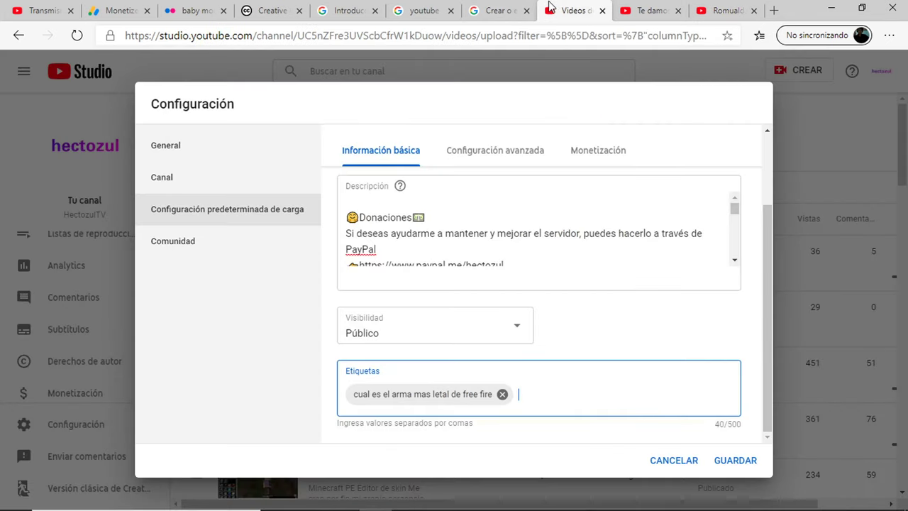
type("el armas c")
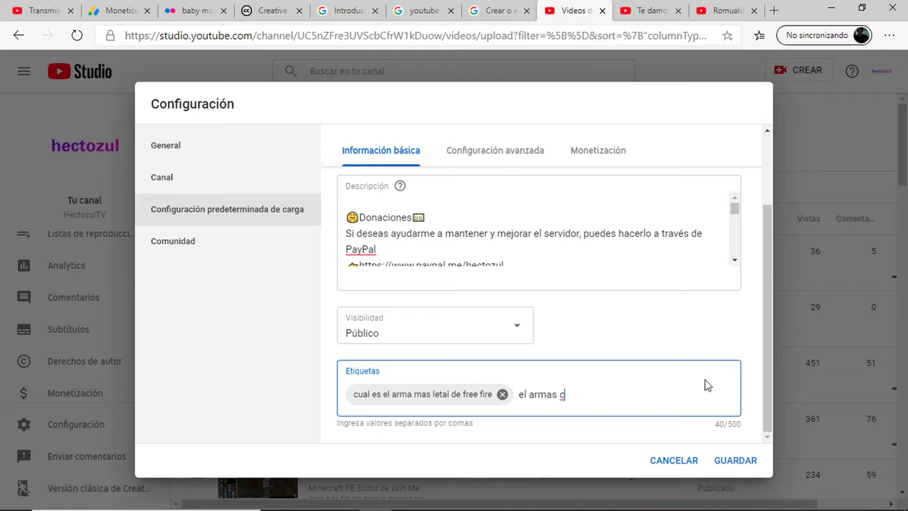
left_click_drag(618, 399, 339, 404)
key("BackSpace")
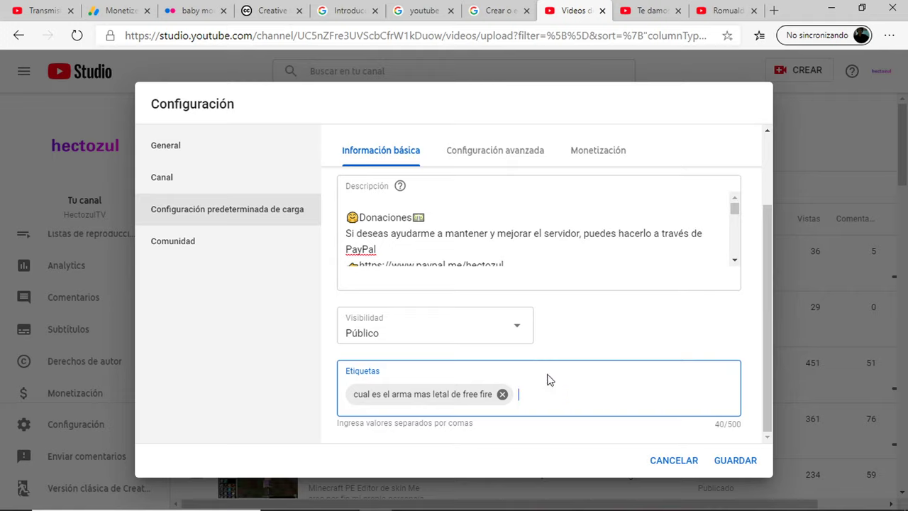
left_click(502, 394)
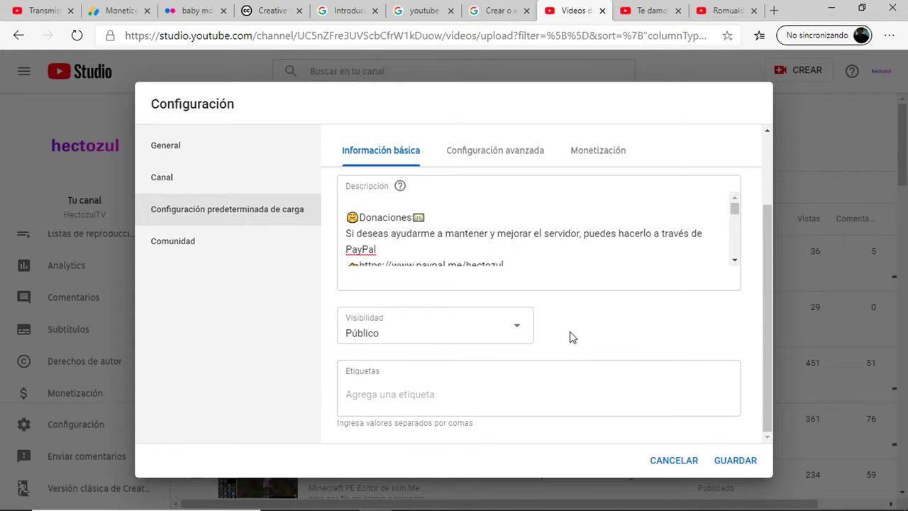
left_click(655, 8)
left_click(591, 9)
left_click(415, 383)
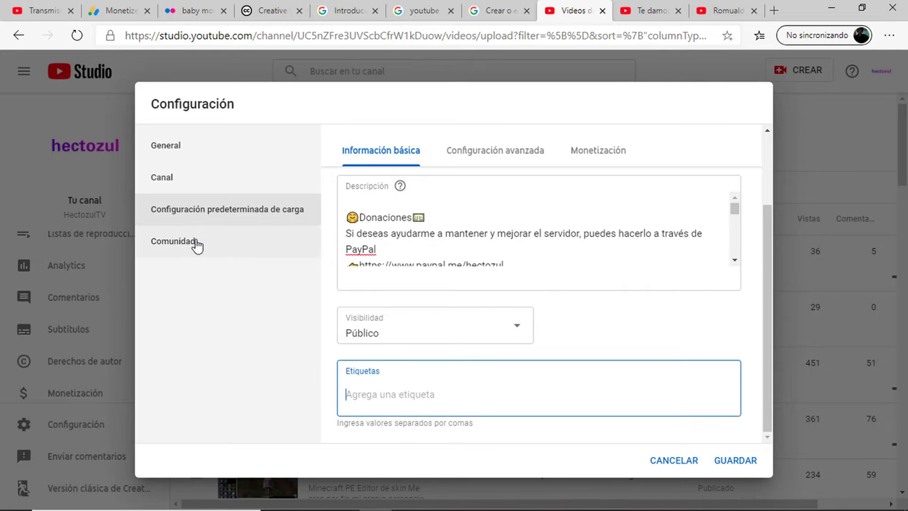
Show the advanced upload defaults and view the available video licence options.
left_click(454, 153)
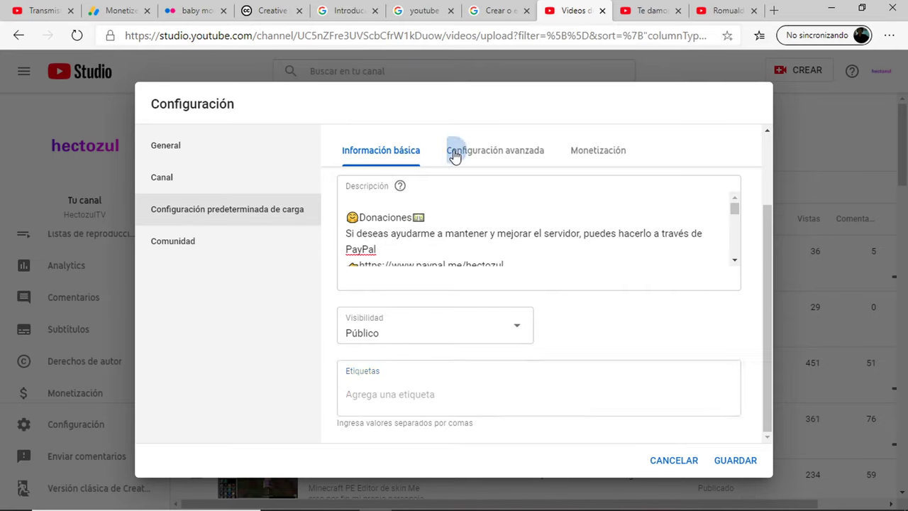
scroll(694, 363, "up", 1)
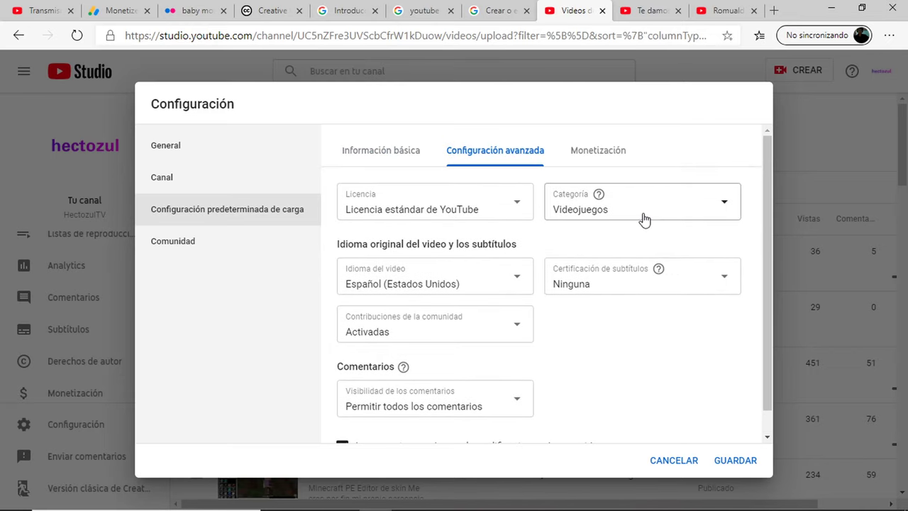
left_click(415, 207)
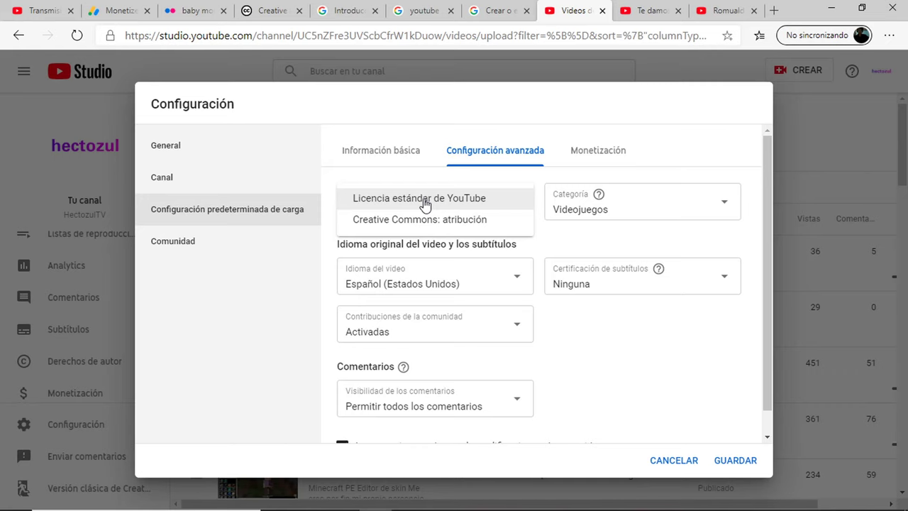
Switch to the YouTube Creator Academy lesson and view the signed-in account's details.
left_click(649, 11)
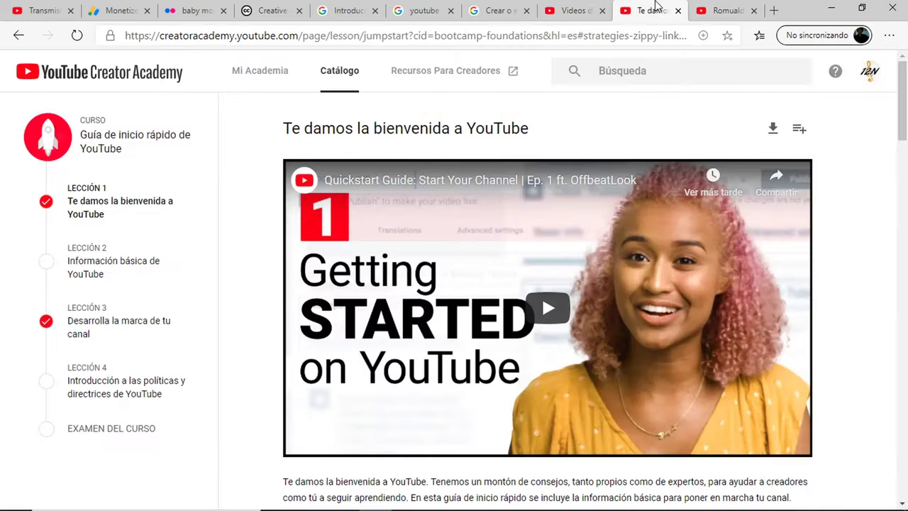
left_click(723, 10)
left_click(669, 9)
left_click(869, 71)
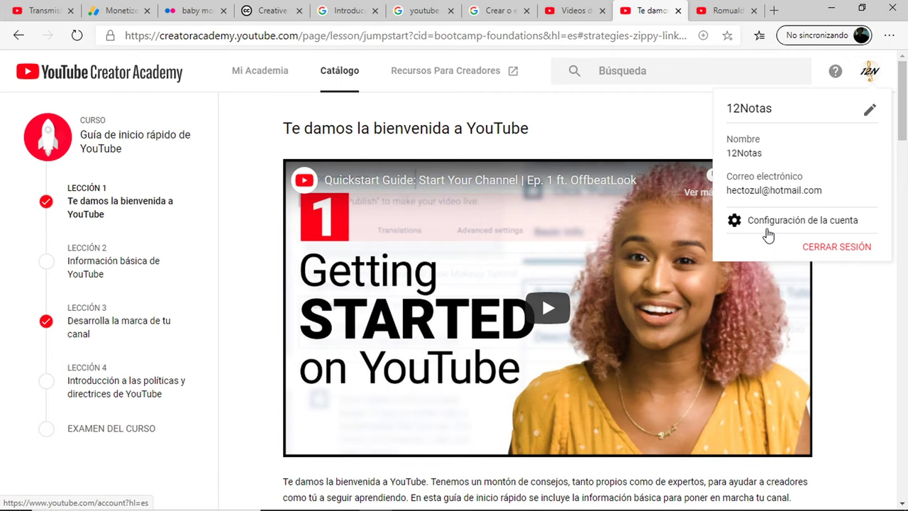
Return to YouTube Studio, choose "Licencia estándar de YouTube" as the default licence and check the category options.
left_click(572, 9)
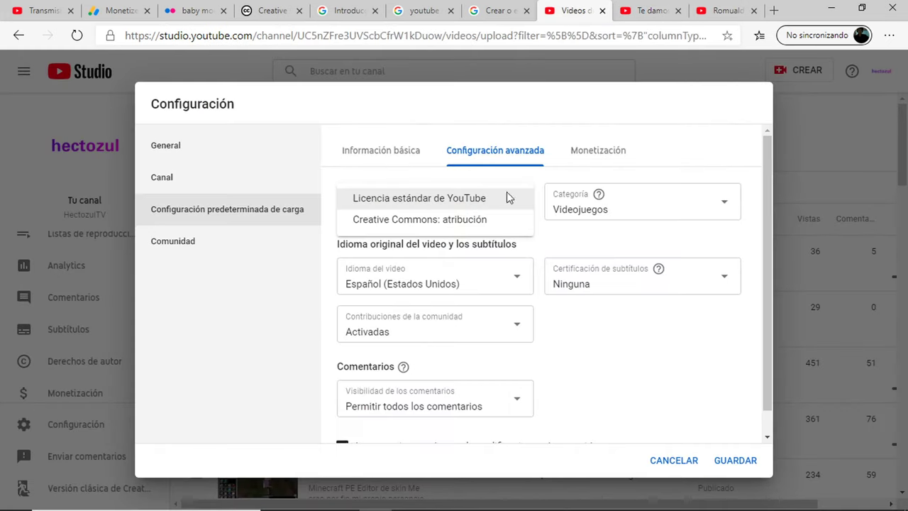
left_click(449, 196)
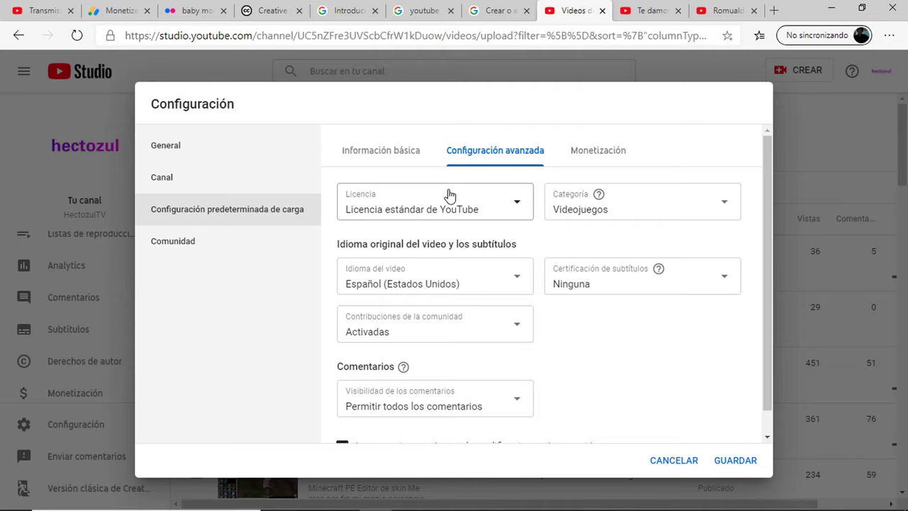
left_click(601, 205)
left_click(765, 235)
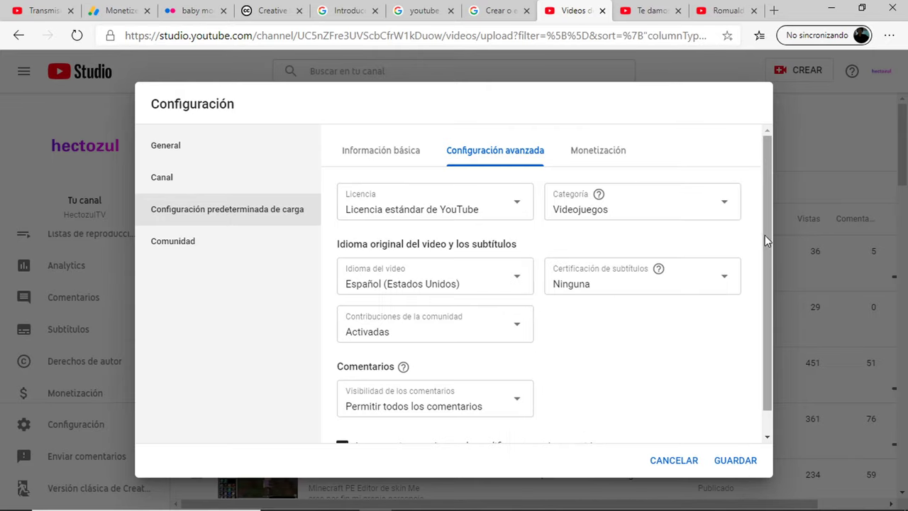
View the default video language options and examine the community contribution, comment and rating settings.
left_click(459, 295)
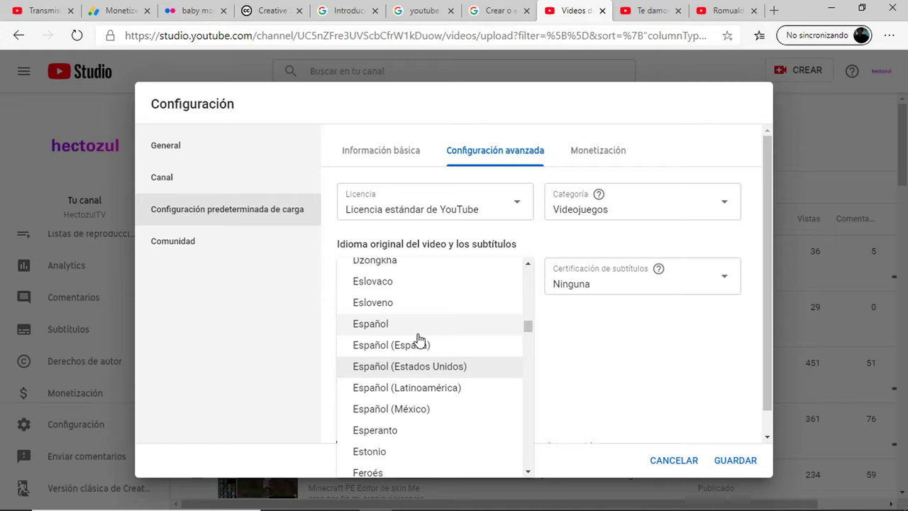
left_click(553, 350)
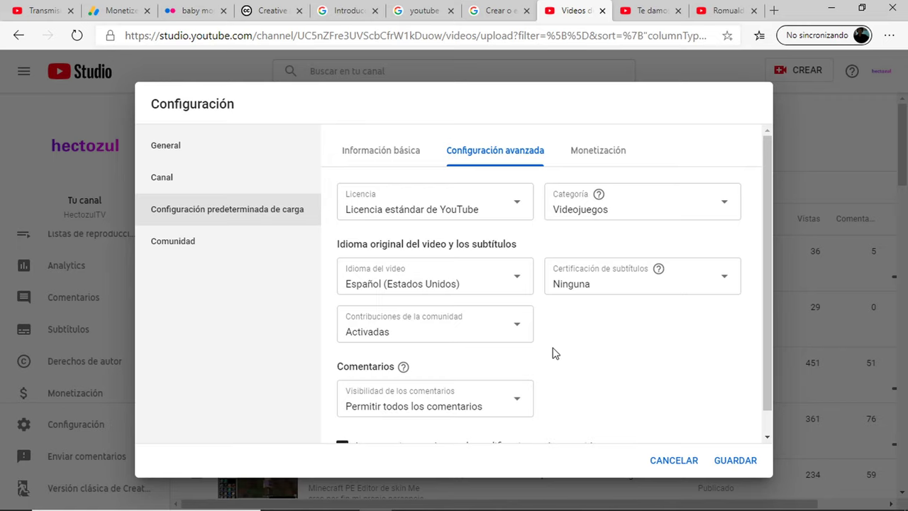
scroll(555, 353, "down", 1)
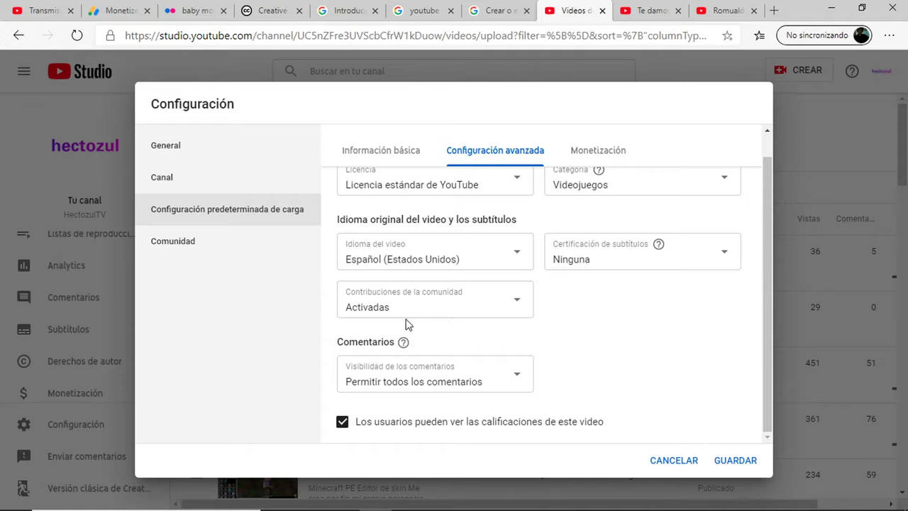
View the available options for community contributions and comment visibility in the advanced upload defaults.
left_click(473, 309)
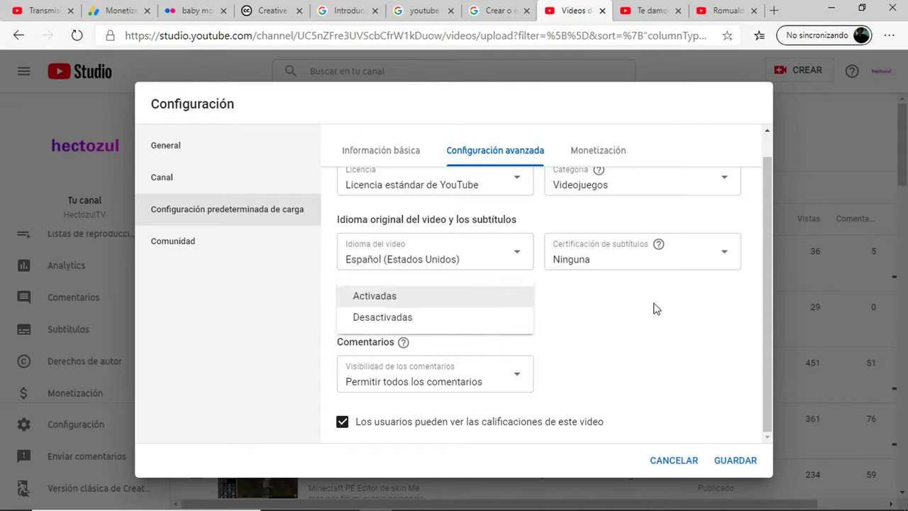
left_click(692, 309)
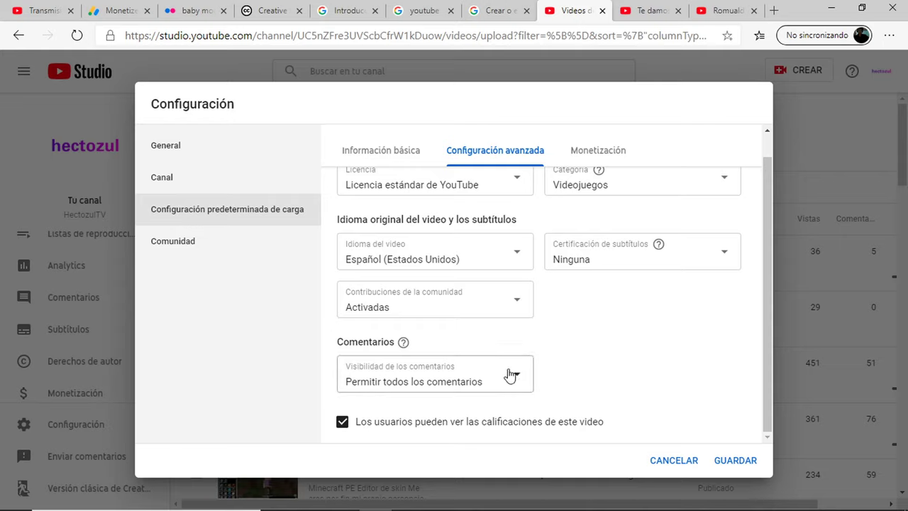
left_click(508, 315)
left_click(525, 343)
left_click(514, 382)
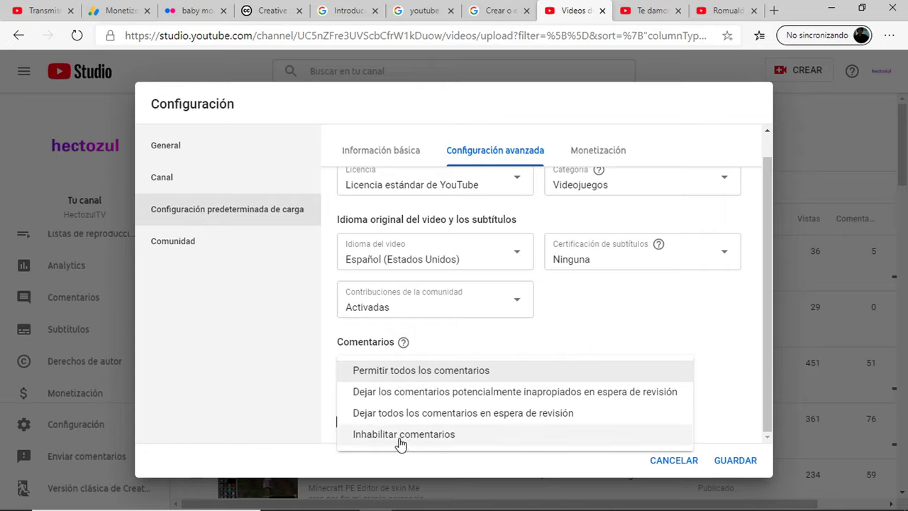
left_click(635, 319)
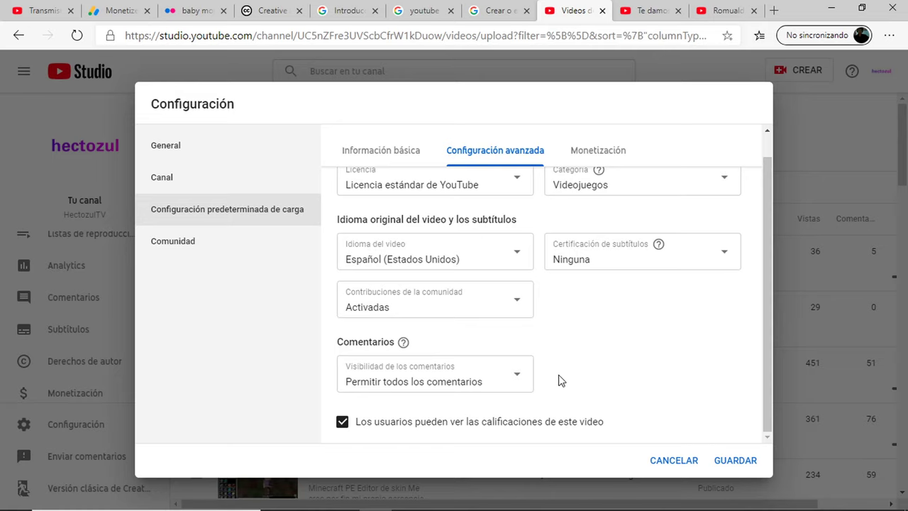
Remove the first user from the community settings' hidden users list and save the channel settings.
left_click(181, 252)
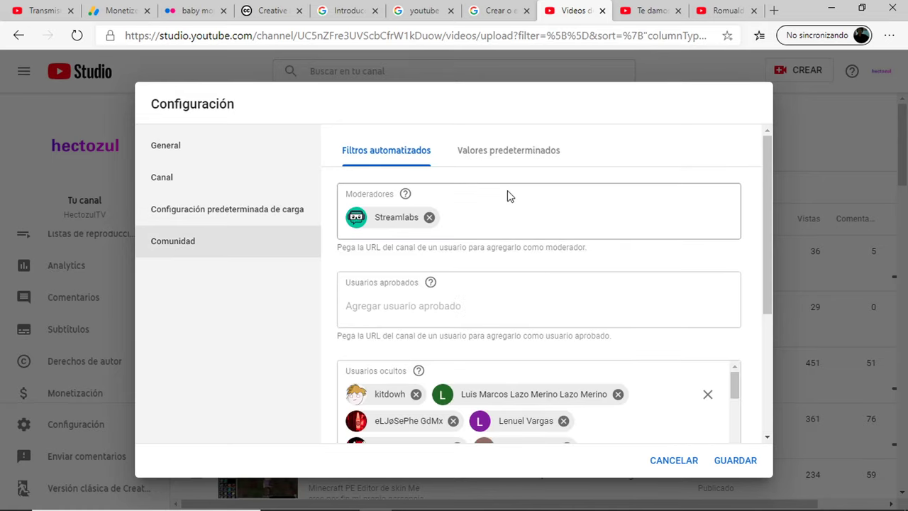
left_click(416, 394)
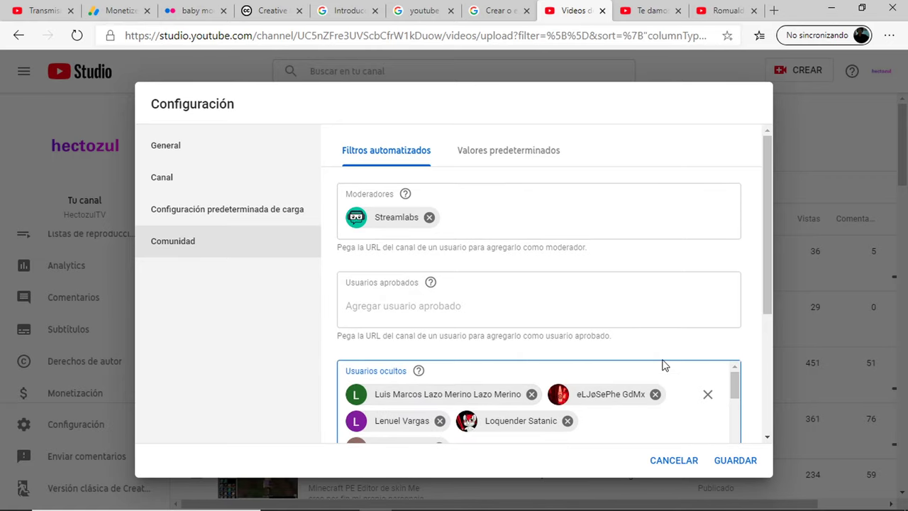
scroll(663, 367, "down", 1)
left_click(734, 460)
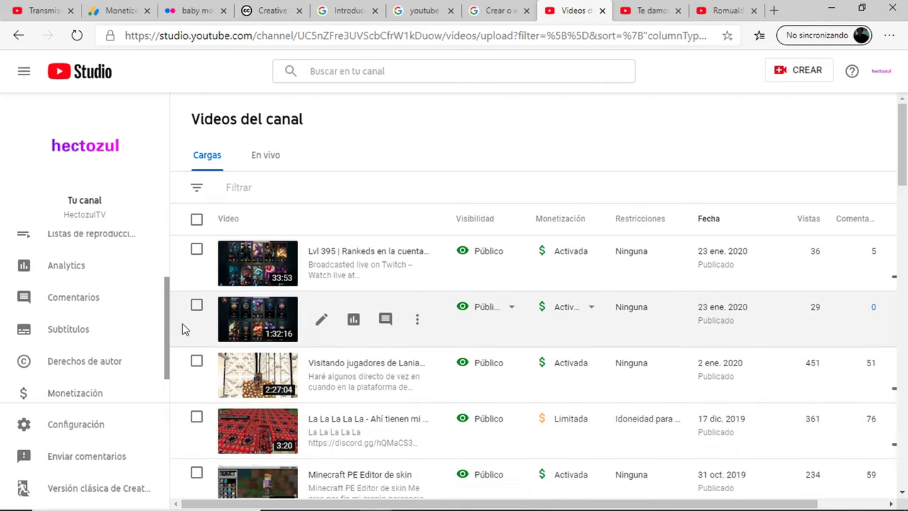
Show the channel subtitles, view the languages of the LaniakeaCraft guide video and open its subtitle page.
scroll(111, 338, "down", 1)
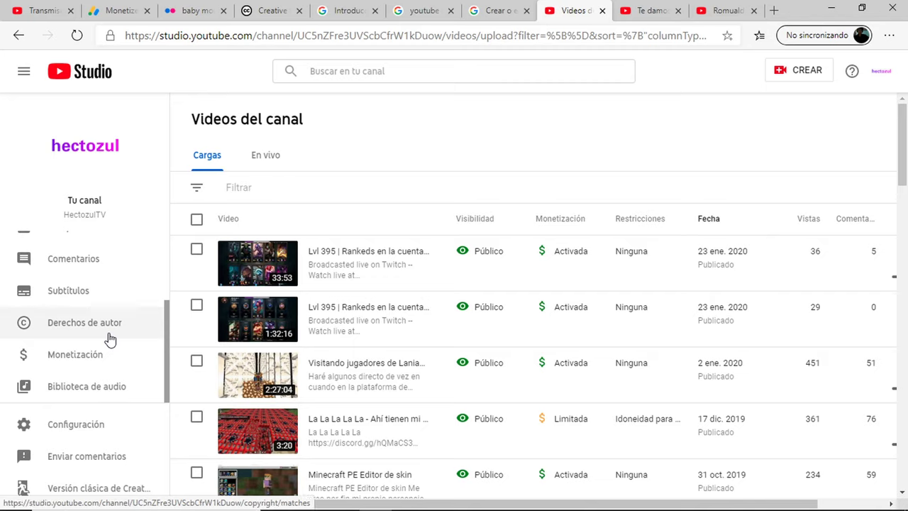
scroll(110, 339, "up", 3)
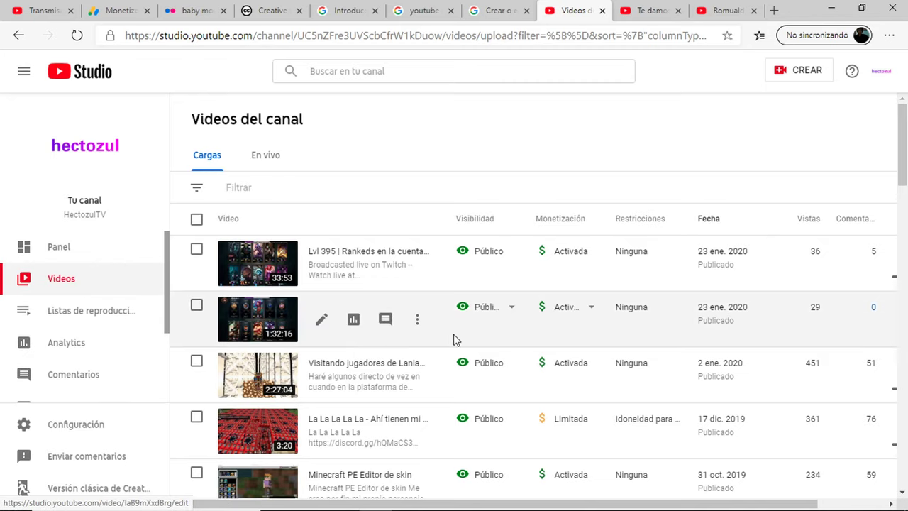
scroll(132, 365, "down", 1)
scroll(130, 365, "down", 1)
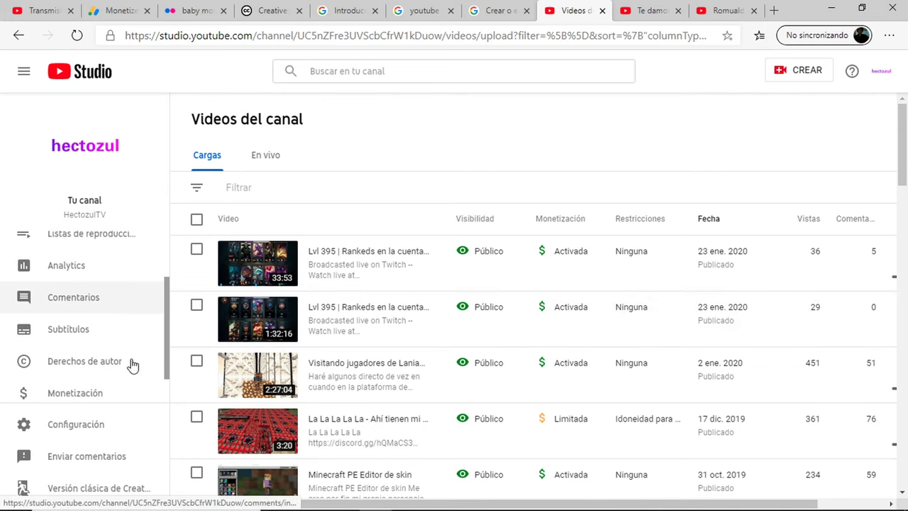
left_click(95, 335)
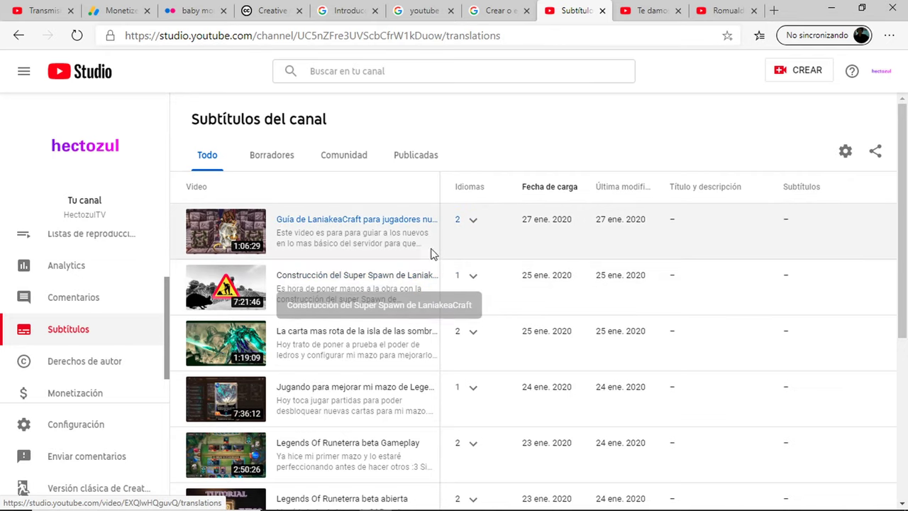
left_click(475, 224)
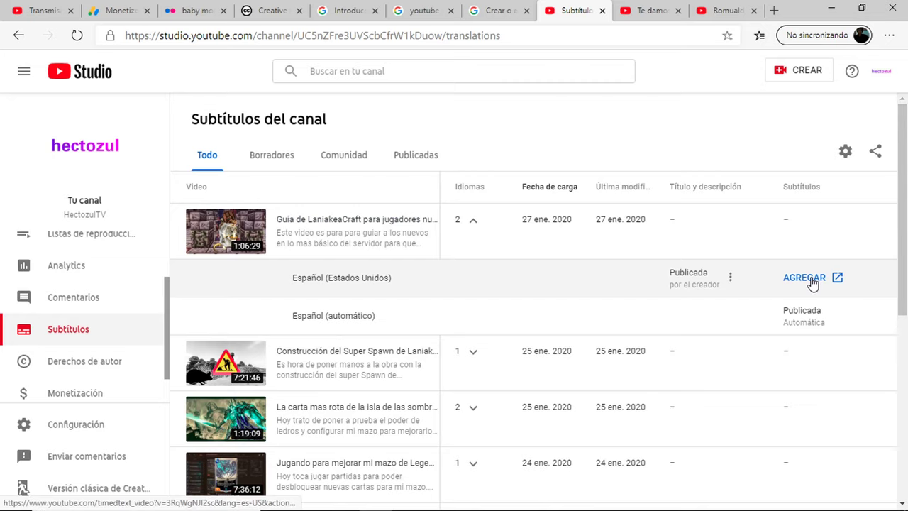
left_click(425, 225)
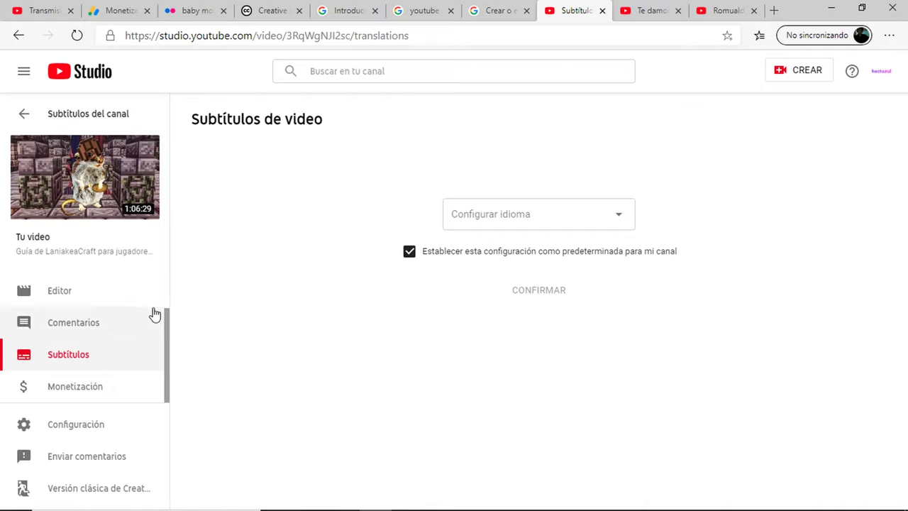
Set the video's language to Español (Estados Unidos) as the channel default and confirm it.
left_click(566, 227)
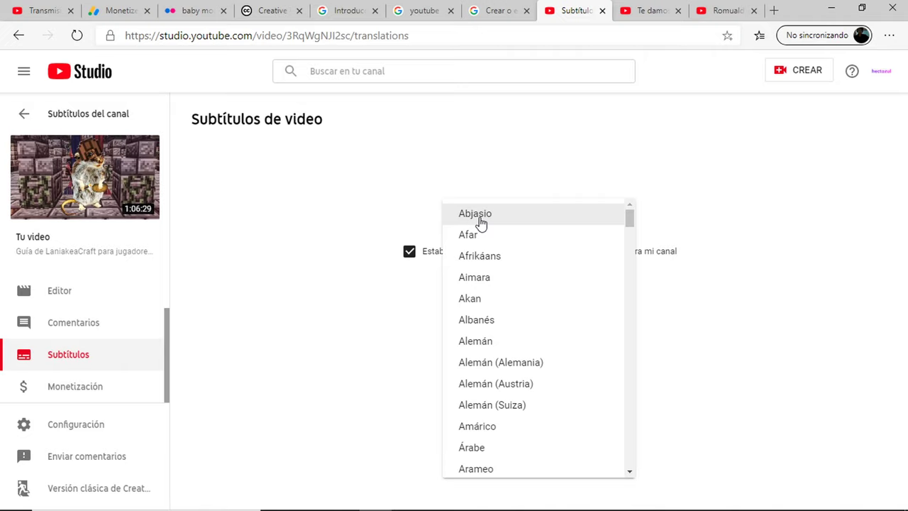
scroll(495, 278, "down", 10)
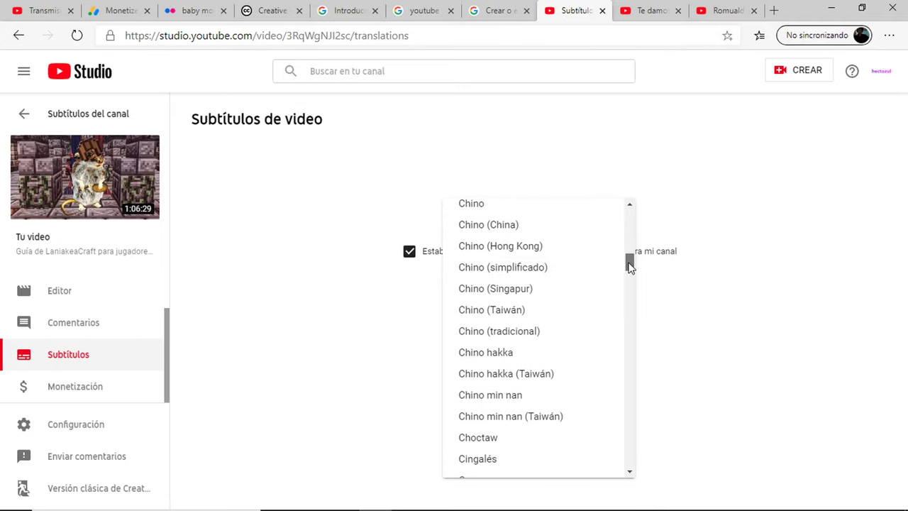
left_click_drag(630, 267, 644, 293)
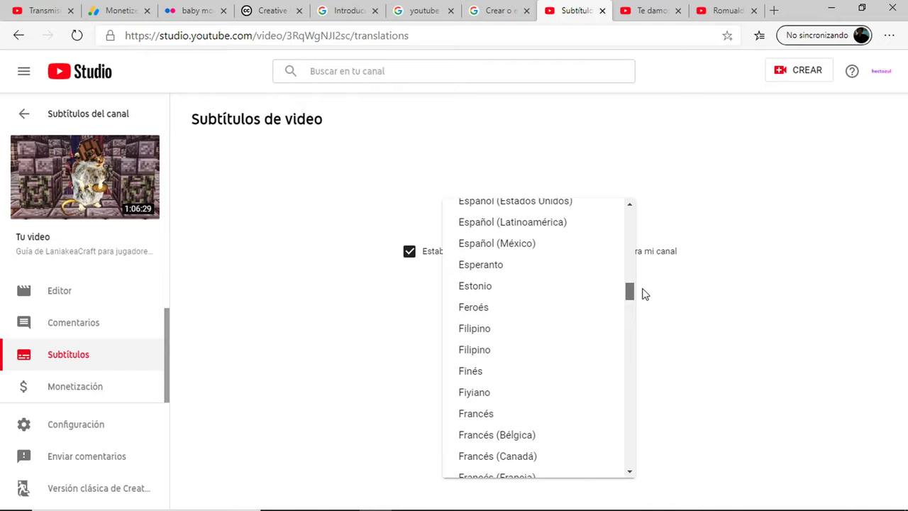
left_click(552, 205)
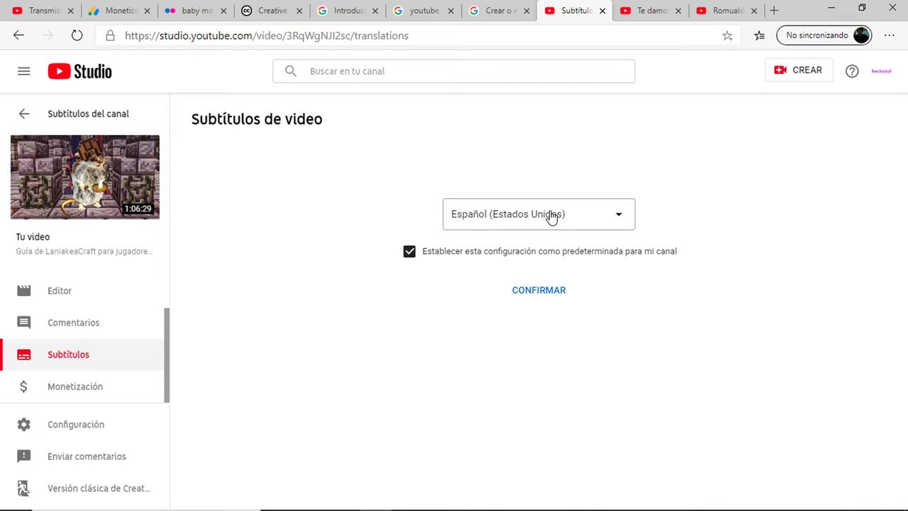
left_click(553, 295)
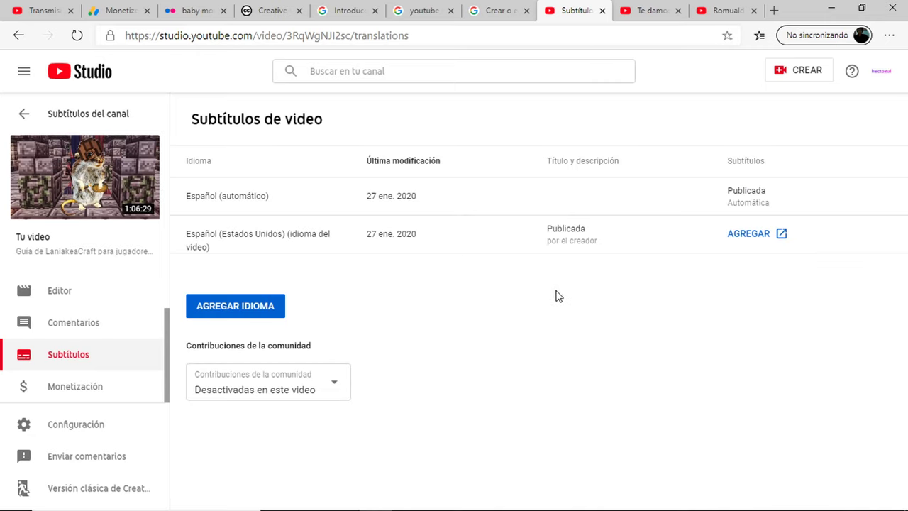
Add Español (España) as another subtitle language for the video.
left_click(252, 307)
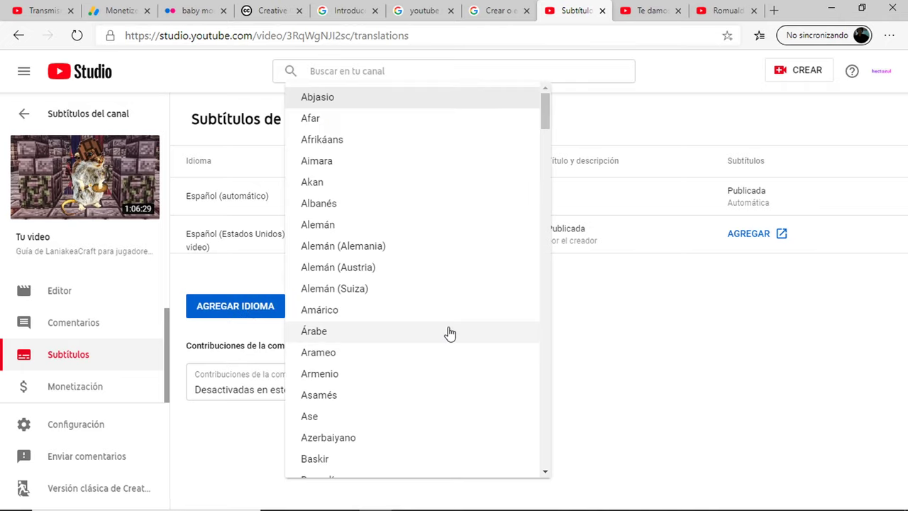
scroll(449, 334, "down", 3)
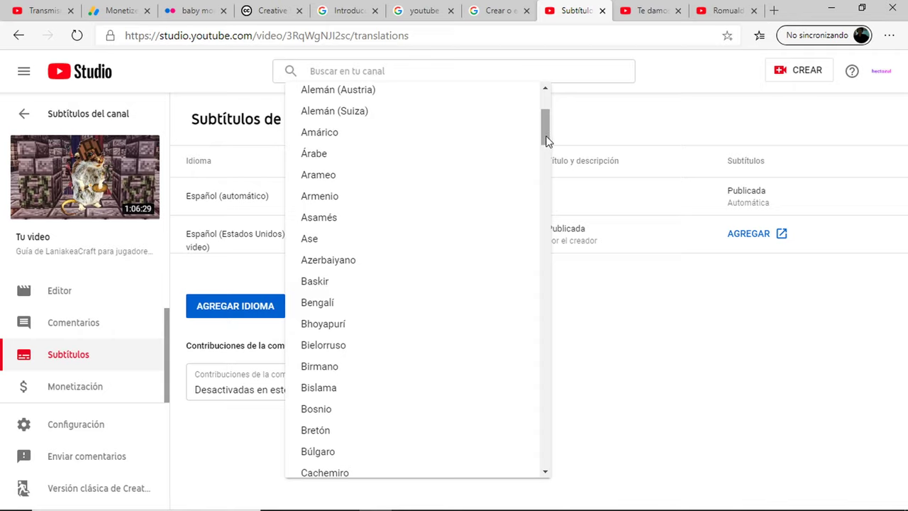
left_click_drag(547, 141, 545, 219)
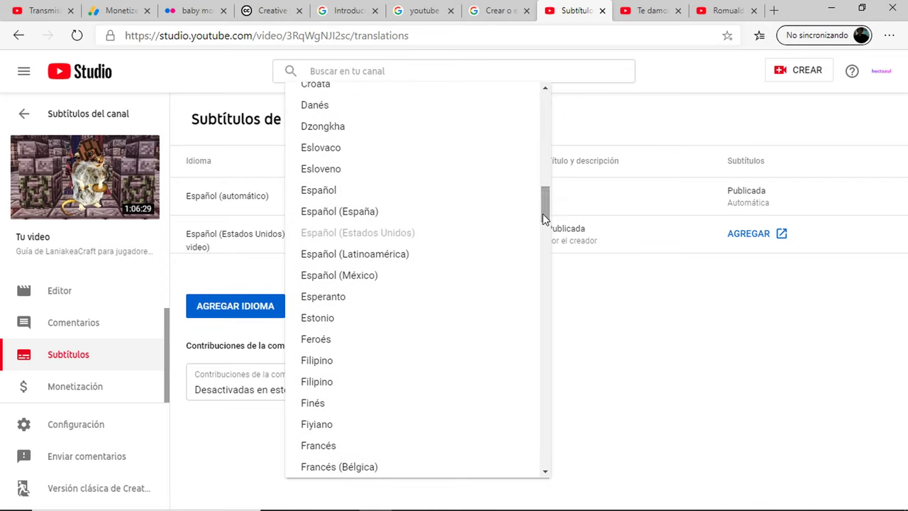
left_click(417, 213)
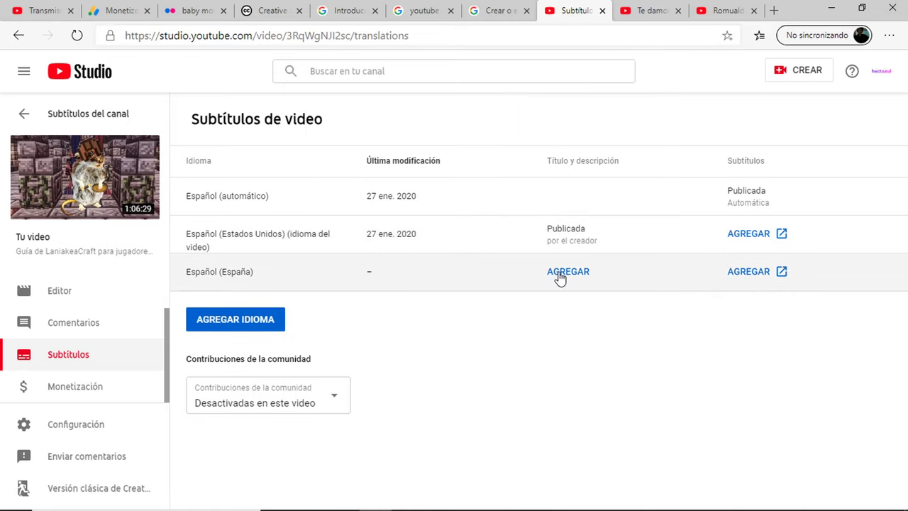
Start the Español (España) title and description translation, copy the original title and activate the translated title field.
left_click(559, 276)
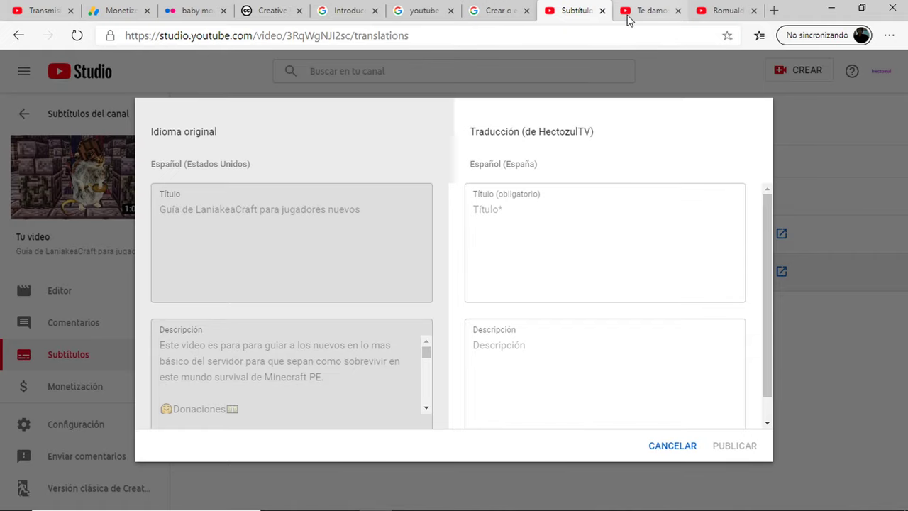
left_click_drag(376, 210, 166, 220)
right_click(176, 211)
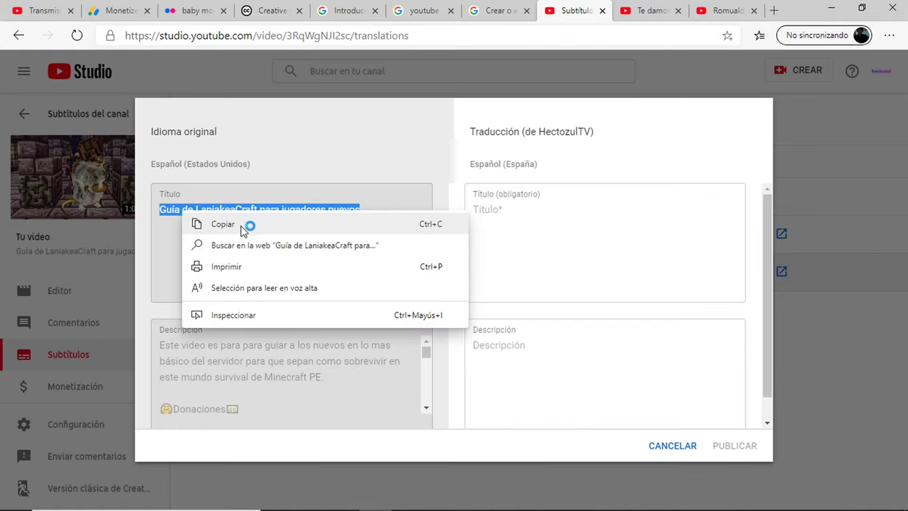
left_click(241, 223)
left_click(602, 202)
Close the Creator Academy page, switch to the remaining YouTube channel page and search Google from it for "keyword search".
left_click(678, 11)
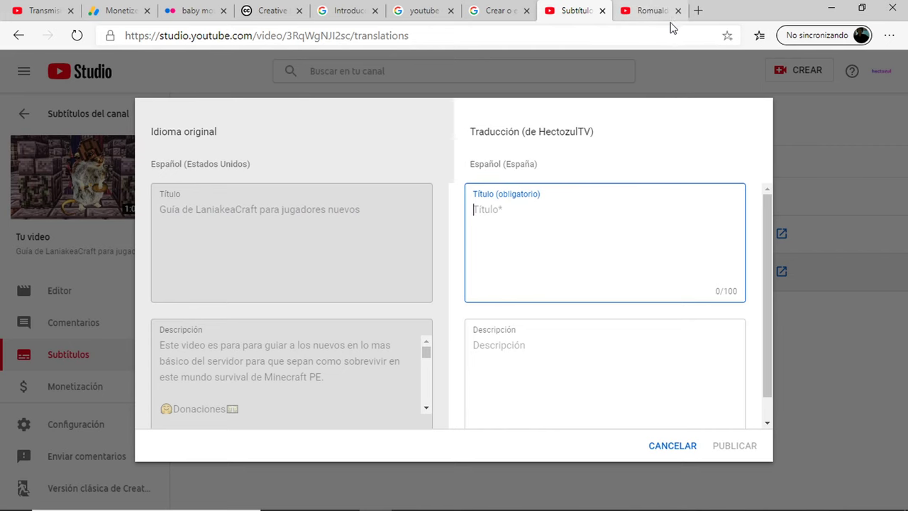
left_click(663, 16)
left_click(647, 40)
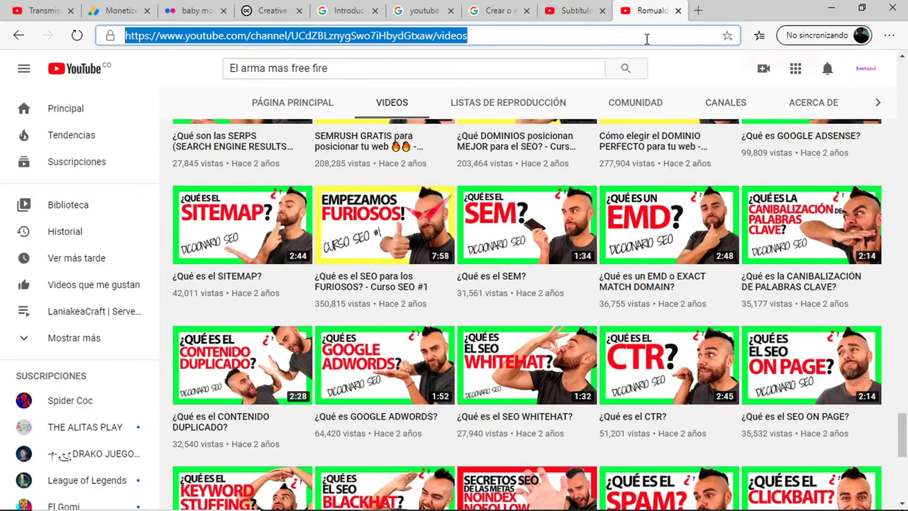
type("keyword serch")
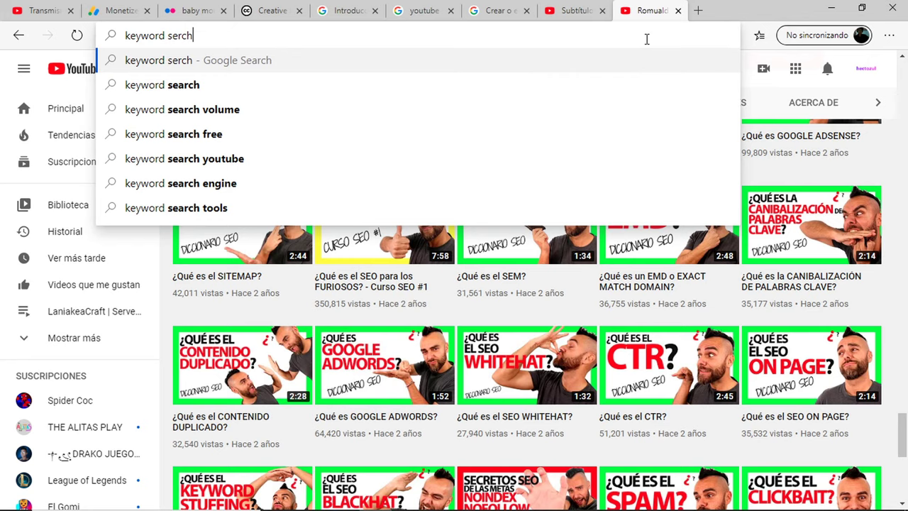
key("BackSpace")
key("BackSpace")
type("ach")
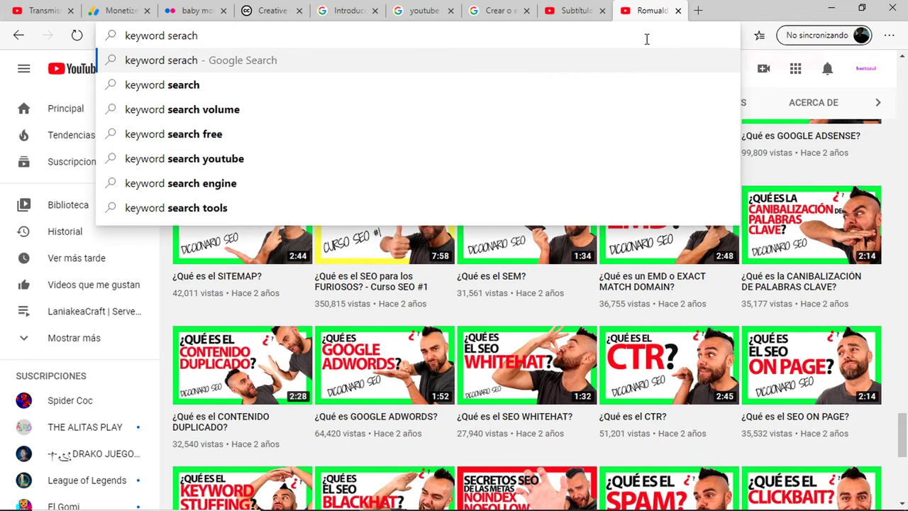
key("BackSpace")
key("BackSpace")
key("BackSpace")
key("BackSpace")
type("ar")
key("Return")
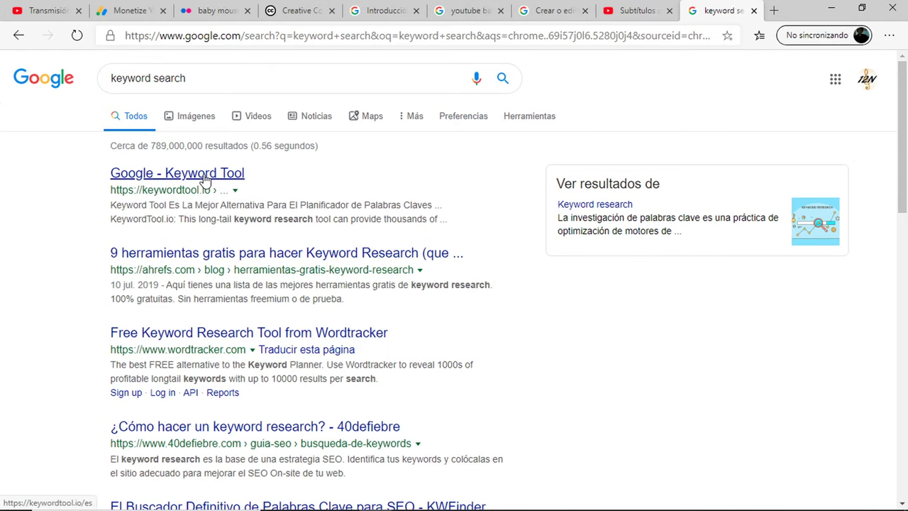
Open the Google - Keyword Tool search result and switch the tool to YouTube keyword suggestions.
left_click(206, 179)
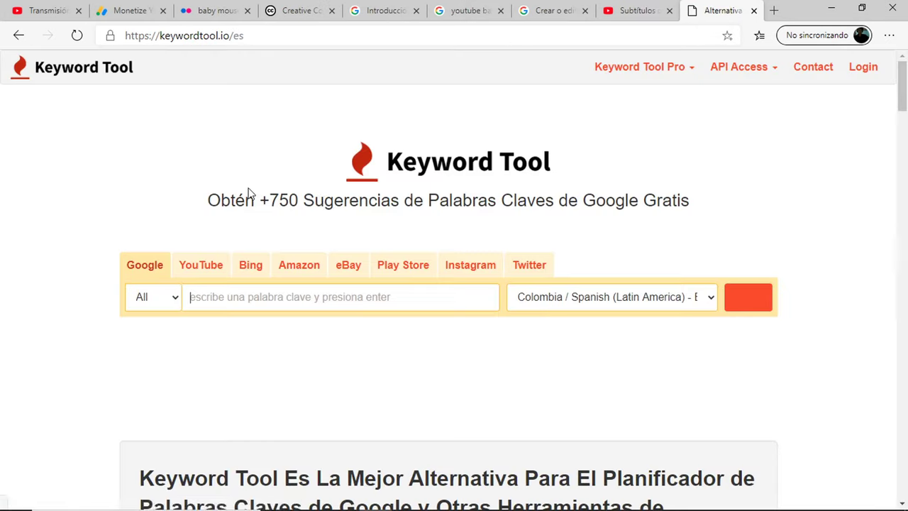
left_click(217, 267)
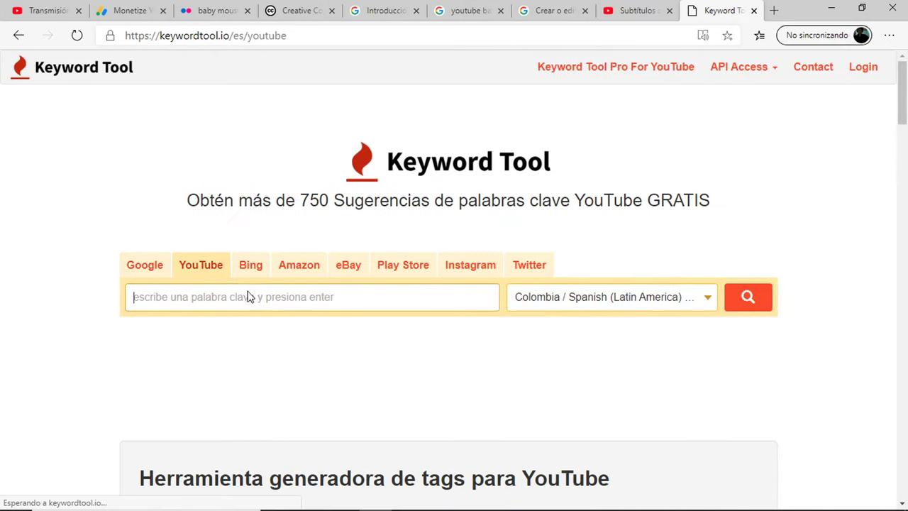
Look through the country and language options available for the YouTube keyword search.
left_click(701, 307)
scroll(675, 414, "up", 1)
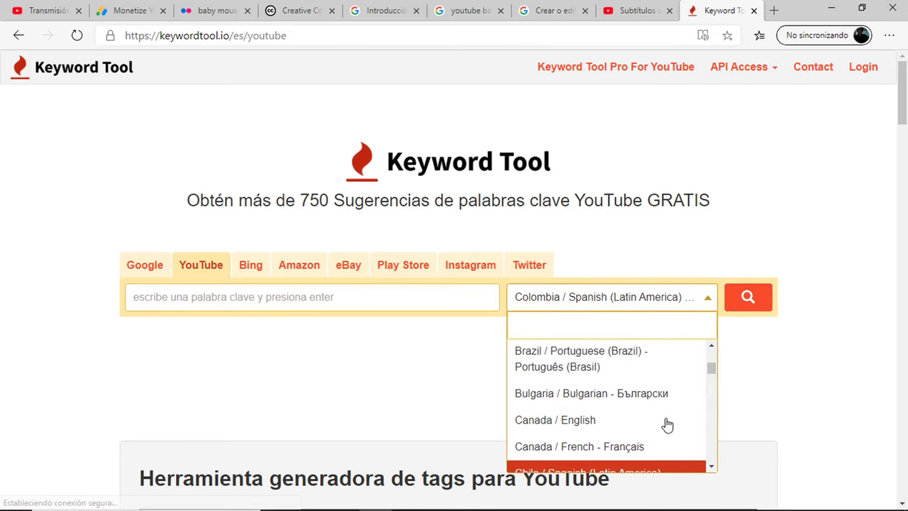
scroll(686, 400, "up", 1)
scroll(685, 400, "down", 3)
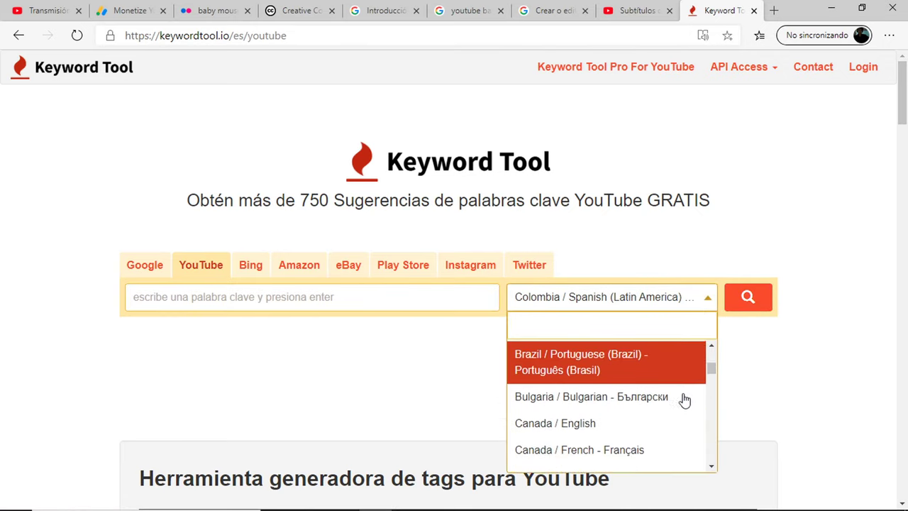
scroll(684, 401, "down", 3)
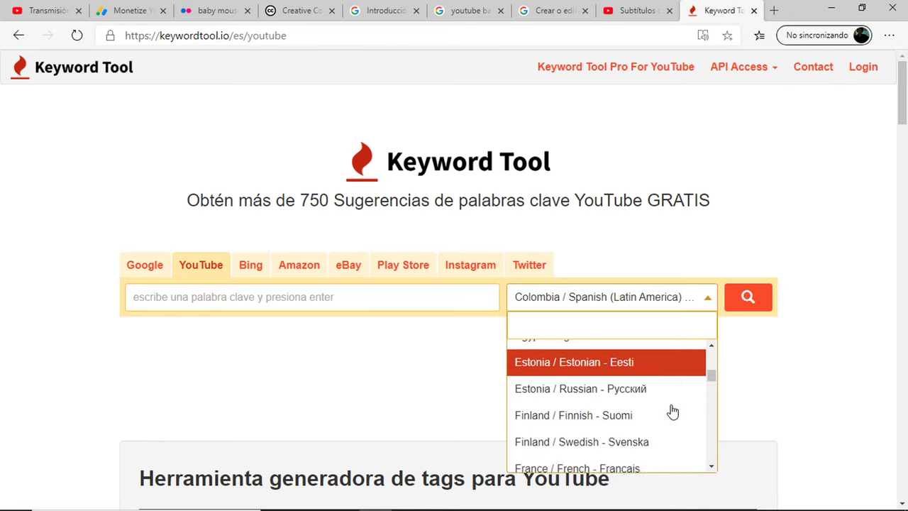
scroll(673, 411, "up", 2)
scroll(672, 412, "down", 4)
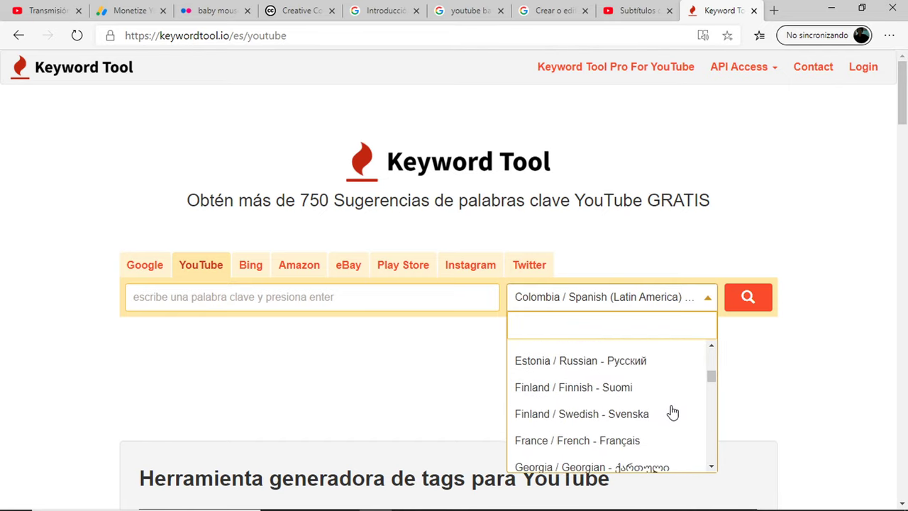
scroll(674, 413, "down", 2)
left_click_drag(713, 379, 714, 432)
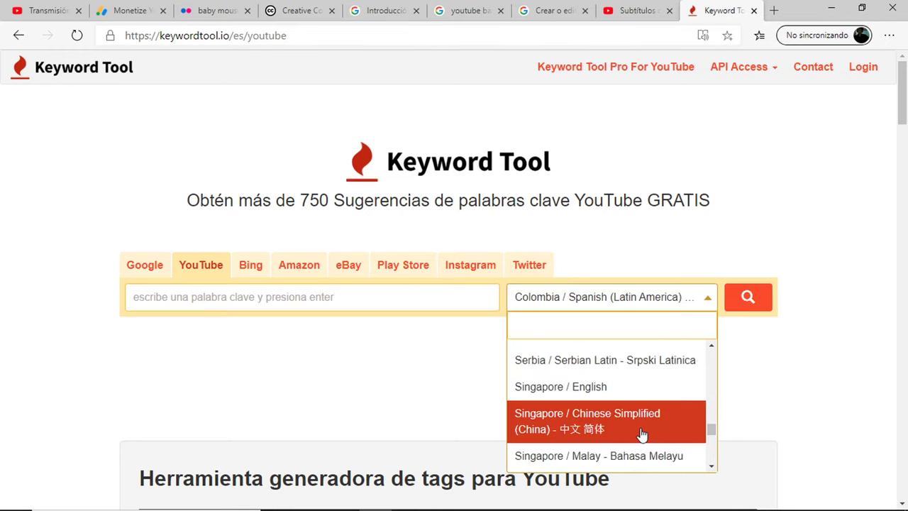
scroll(643, 433, "up", 1)
scroll(644, 433, "up", 3)
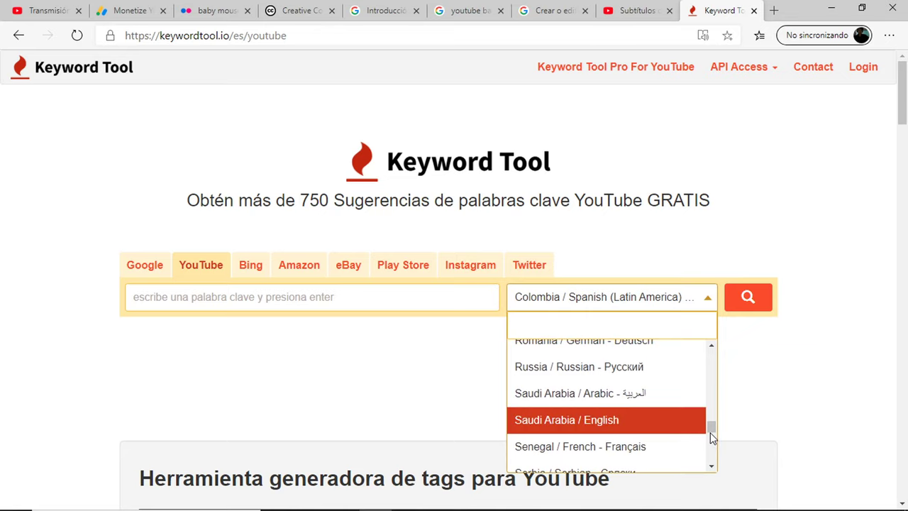
left_click_drag(712, 433, 710, 350)
scroll(688, 375, "down", 2)
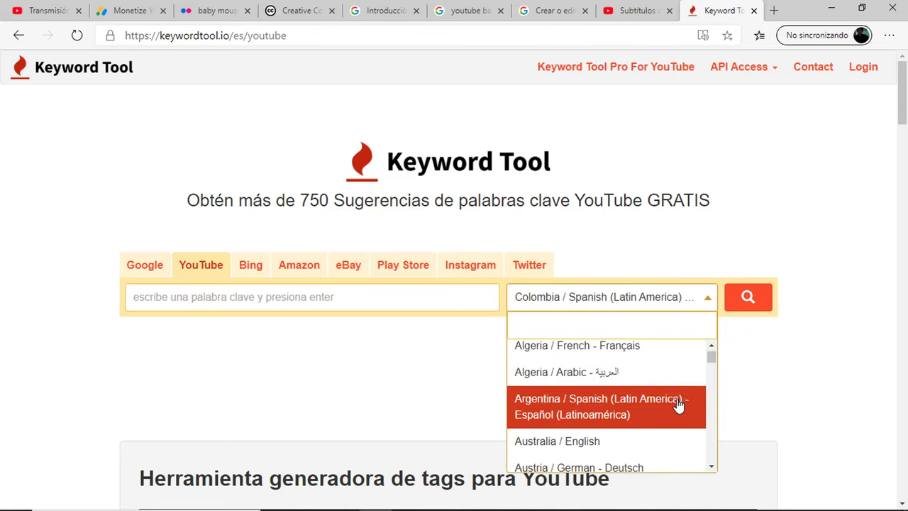
scroll(679, 405, "down", 5)
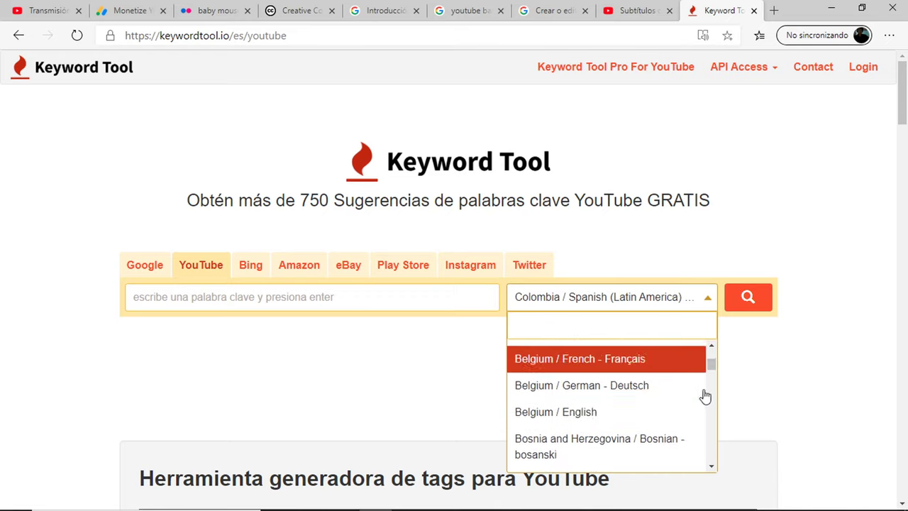
mouse_move(711, 364)
left_mouse_down()
mouse_move(713, 385)
mouse_move(720, 377)
left_mouse_up()
scroll(638, 405, "up", 1)
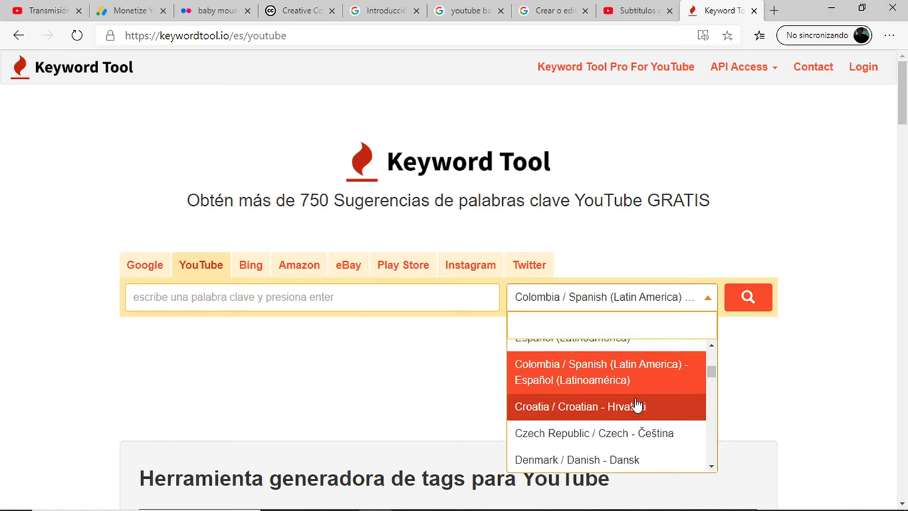
scroll(636, 403, "up", 3)
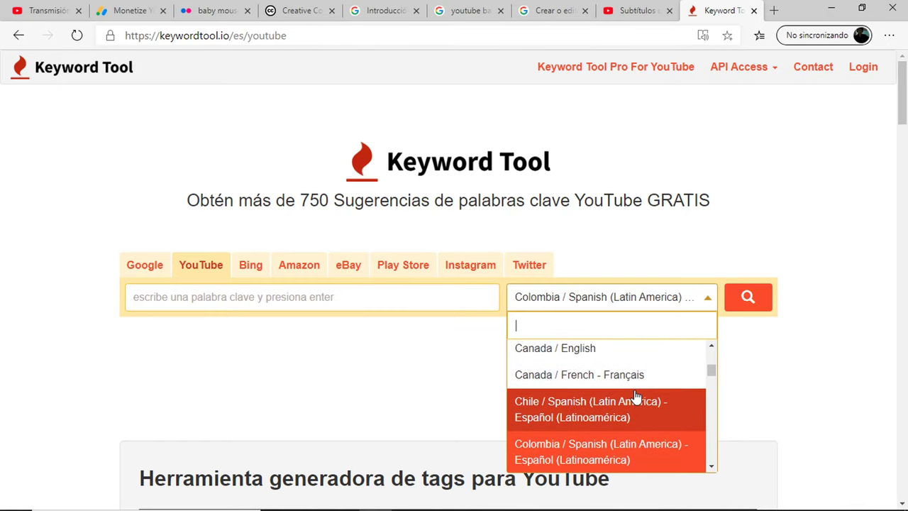
scroll(639, 403, "down", 5)
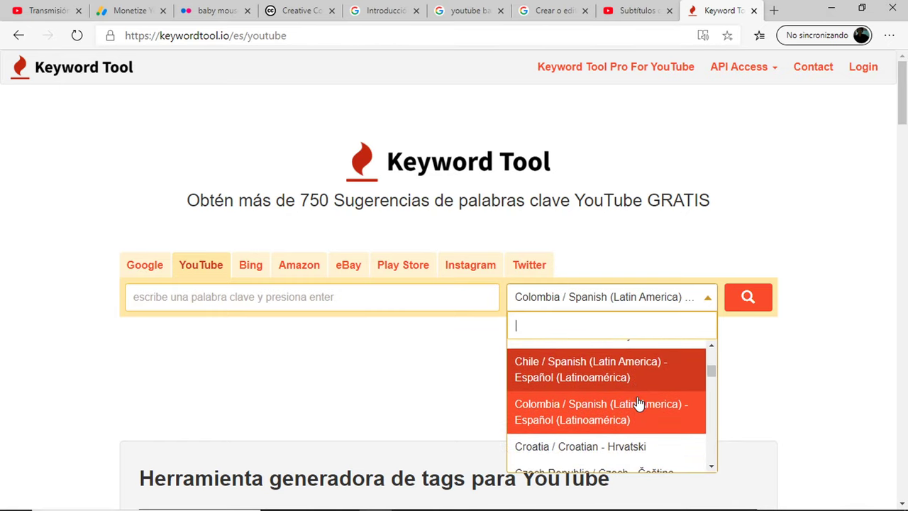
scroll(638, 396, "down", 3)
scroll(639, 396, "up", 1)
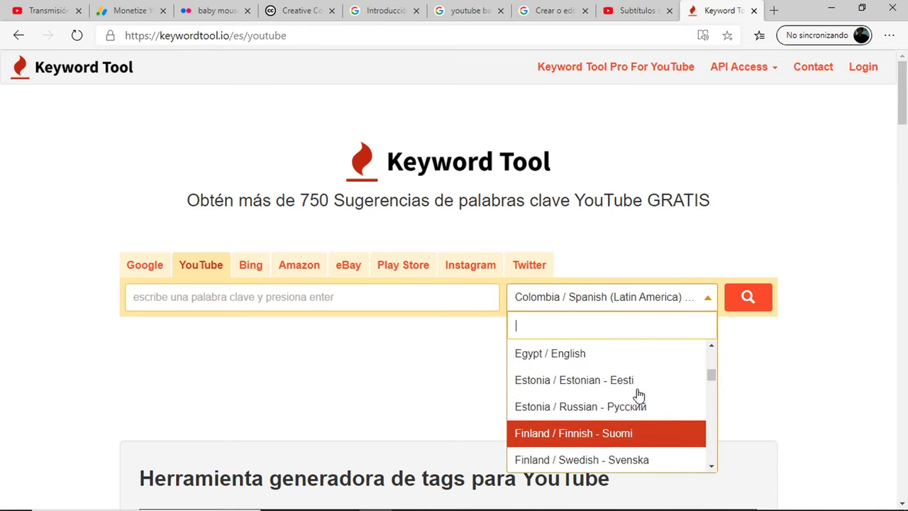
scroll(639, 396, "down", 1)
scroll(639, 396, "up", 1)
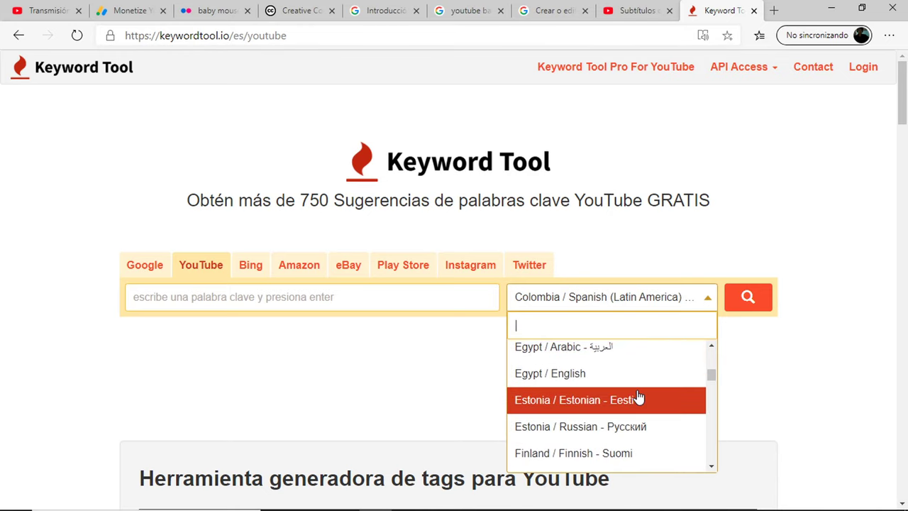
scroll(638, 399, "down", 5)
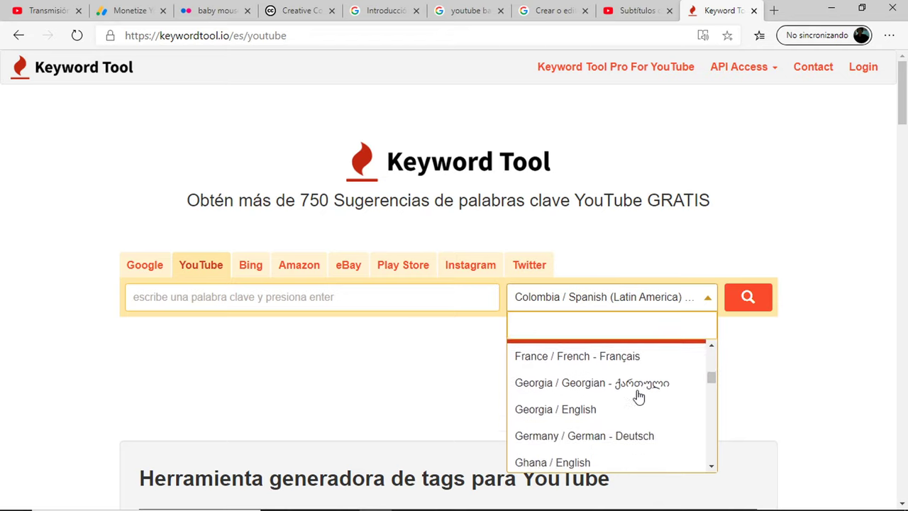
scroll(638, 397, "down", 1)
scroll(642, 399, "up", 3)
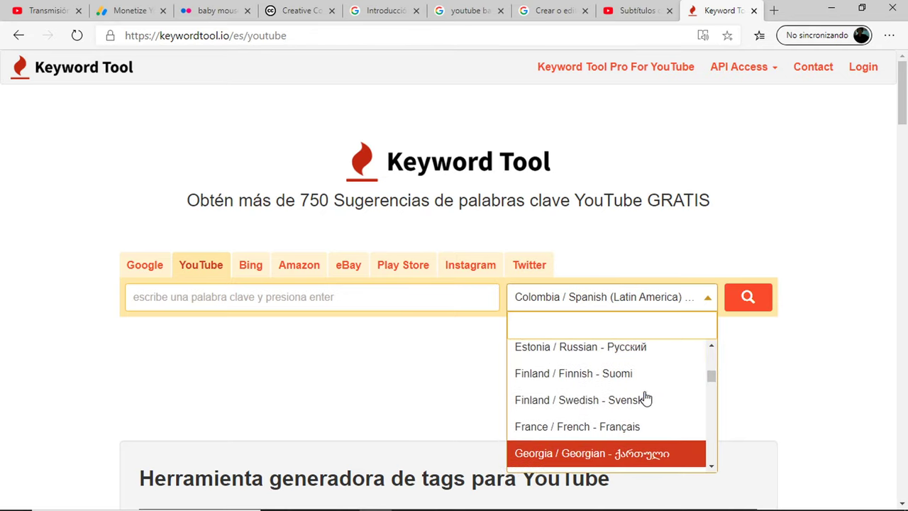
scroll(646, 399, "up", 5)
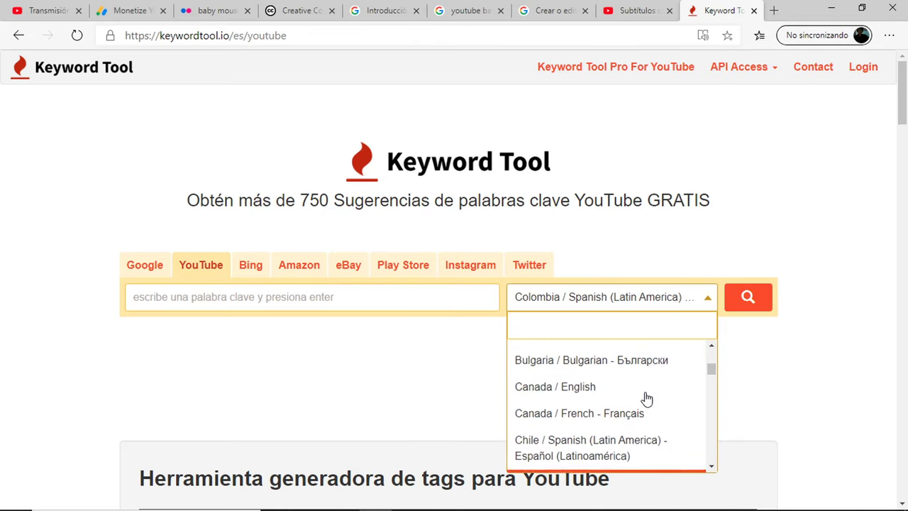
scroll(644, 395, "up", 4)
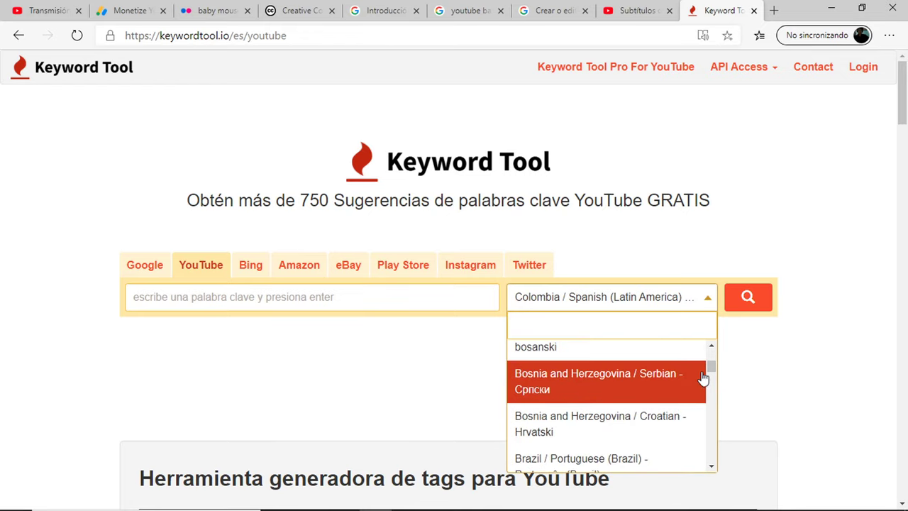
left_click(654, 310)
Filter the country and language options by "Espa" and choose Spain / Spanish - Español.
left_click(670, 304)
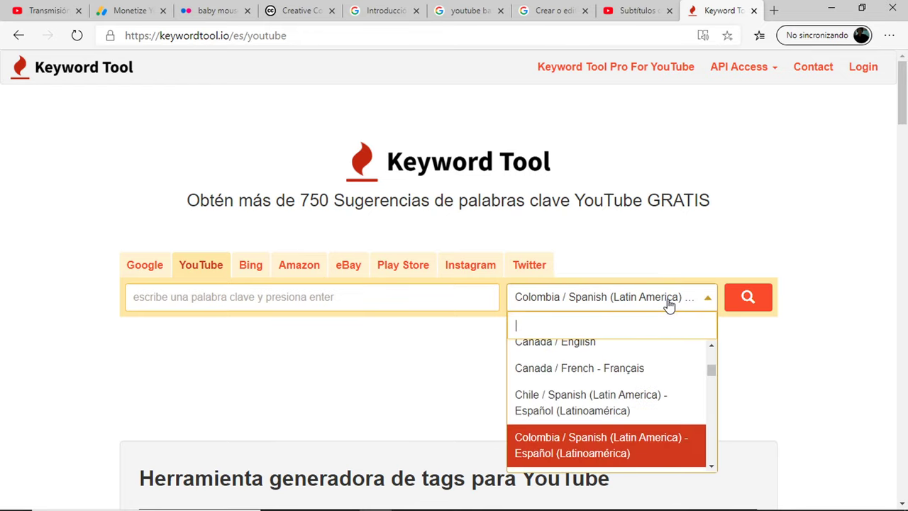
type("Es")
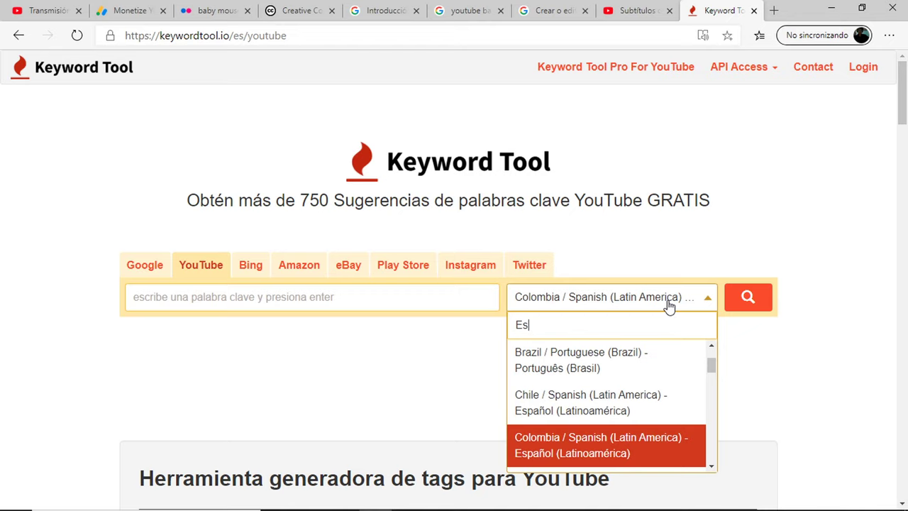
scroll(663, 376, "down", 3)
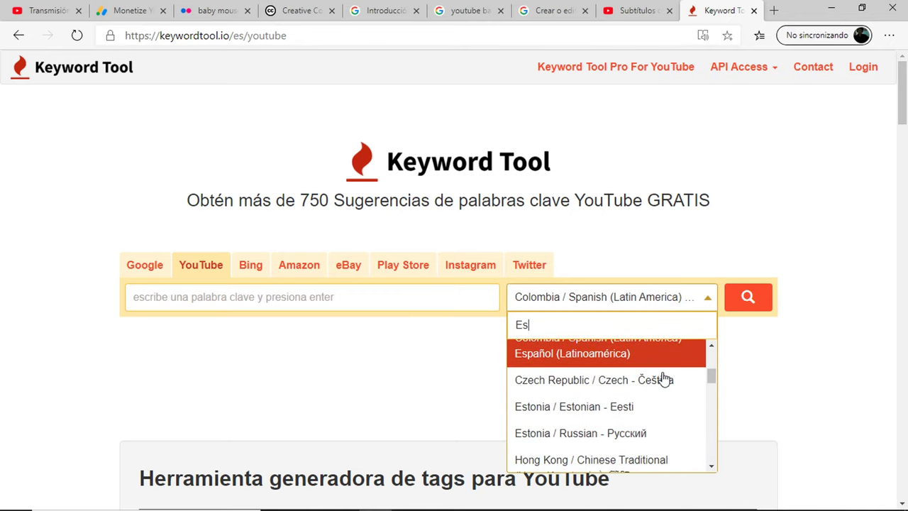
type("pa")
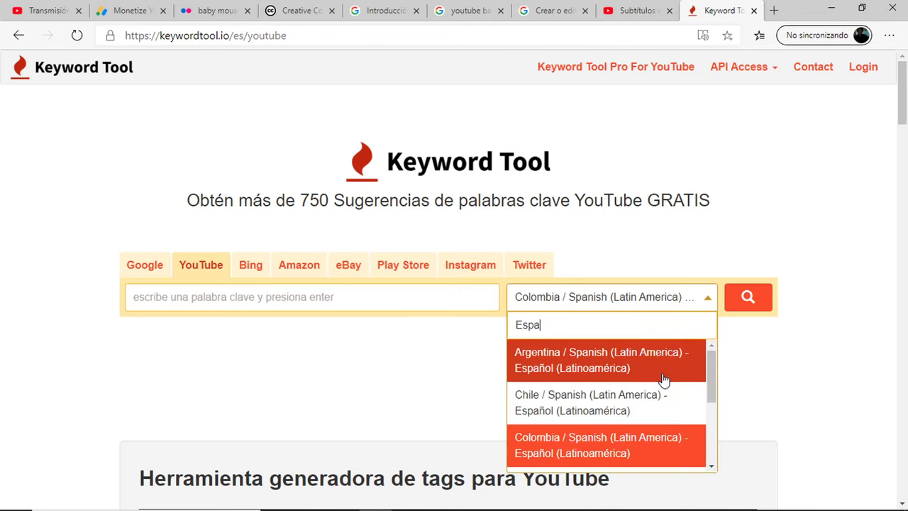
scroll(626, 363, "down", 5)
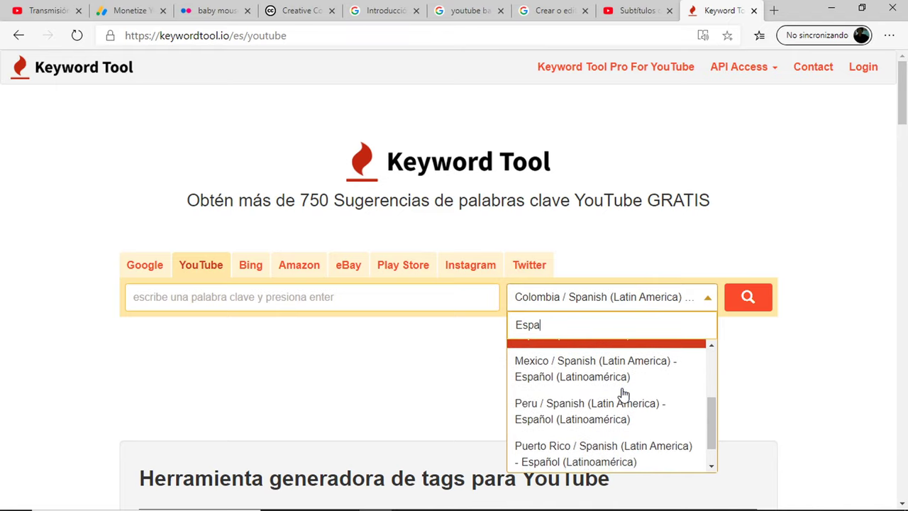
left_click(617, 460)
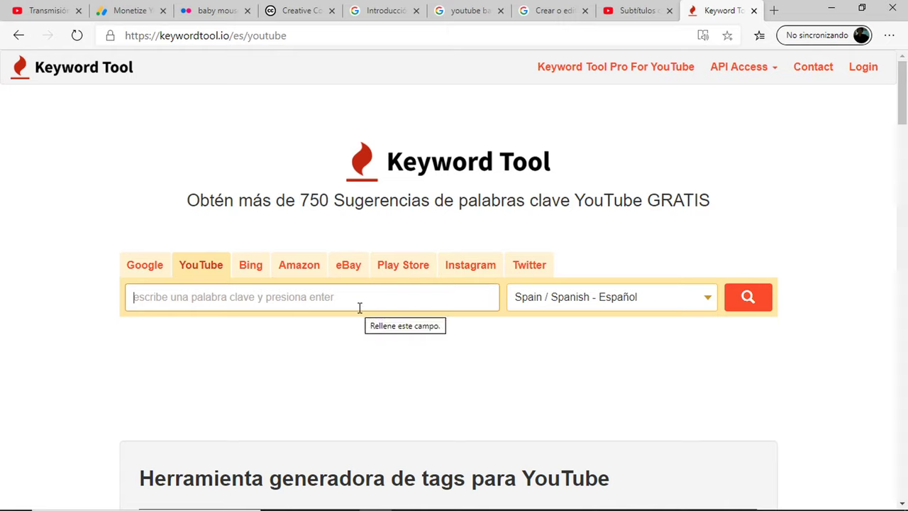
Check the video's title in YouTube Studio, then search Keyword Tool for "Guia servidor survival minecraft pe", completing the robot check.
left_click(623, 10)
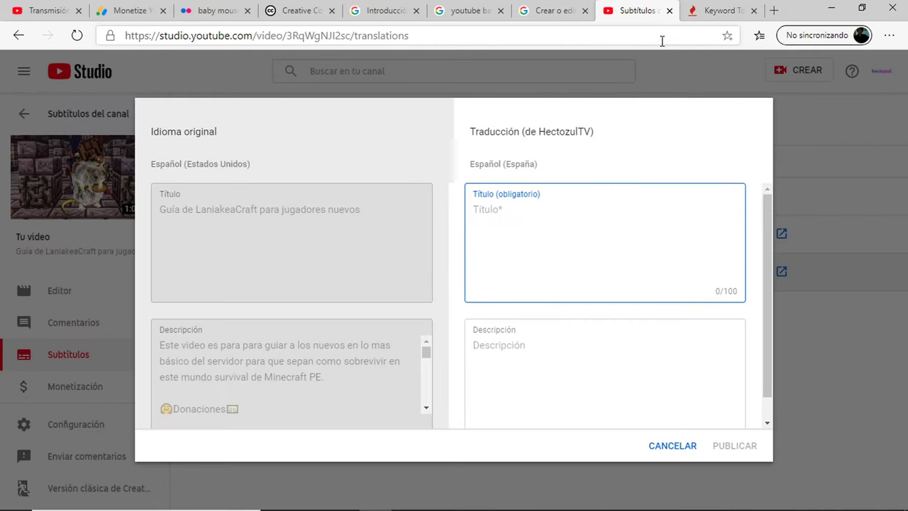
left_click(719, 20)
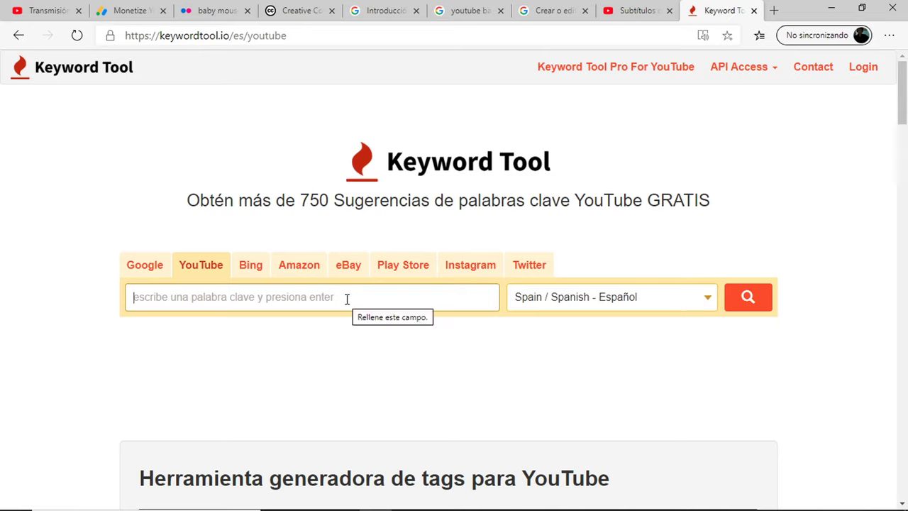
type("Guia mi")
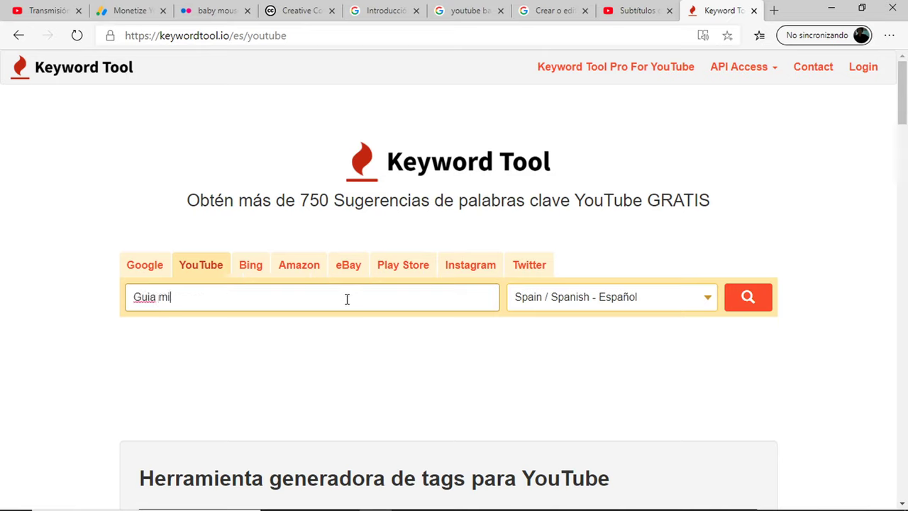
type("necr")
key("BackSpace")
key("BackSpace")
key("BackSpace")
key("BackSpace")
key("BackSpace")
key("BackSpace")
type("servidor survival ")
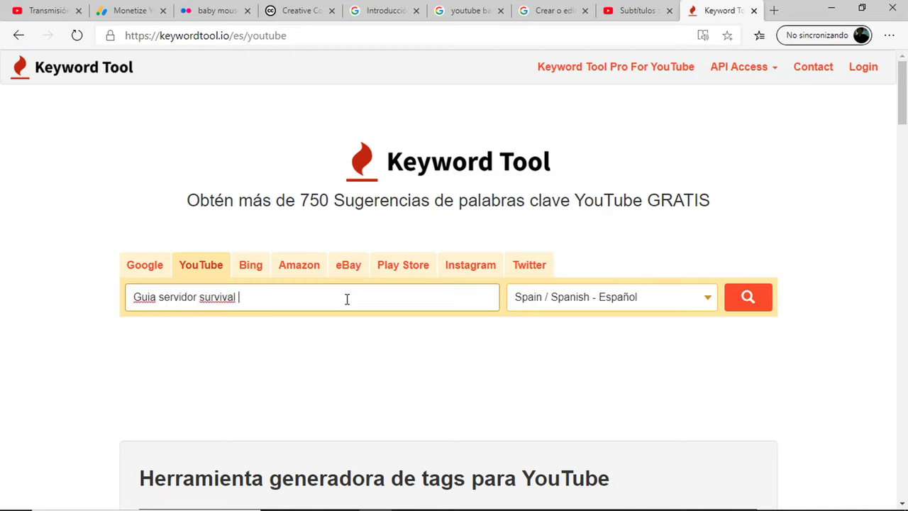
type("minecraft pe")
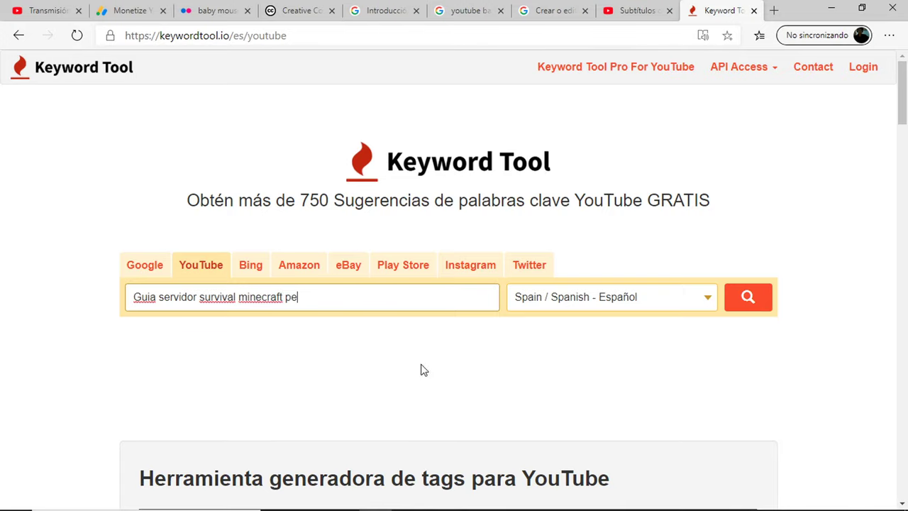
left_click(754, 306)
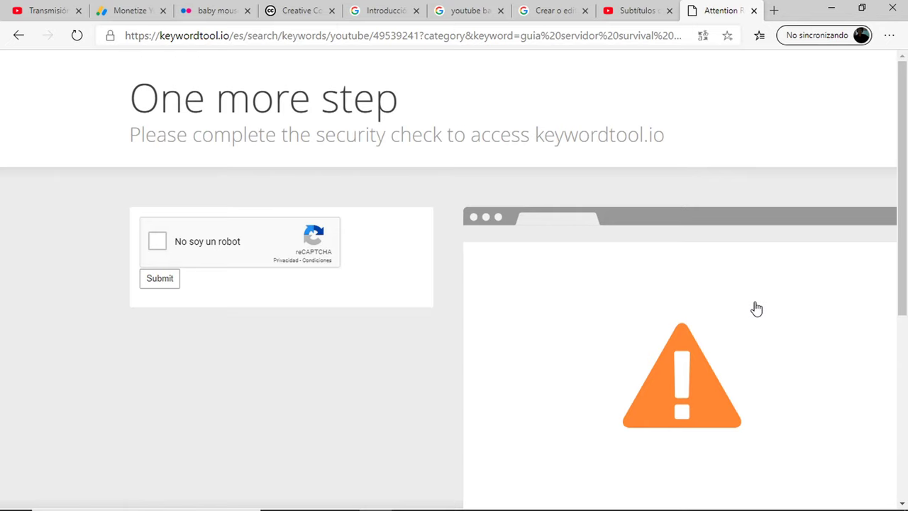
left_click(157, 242)
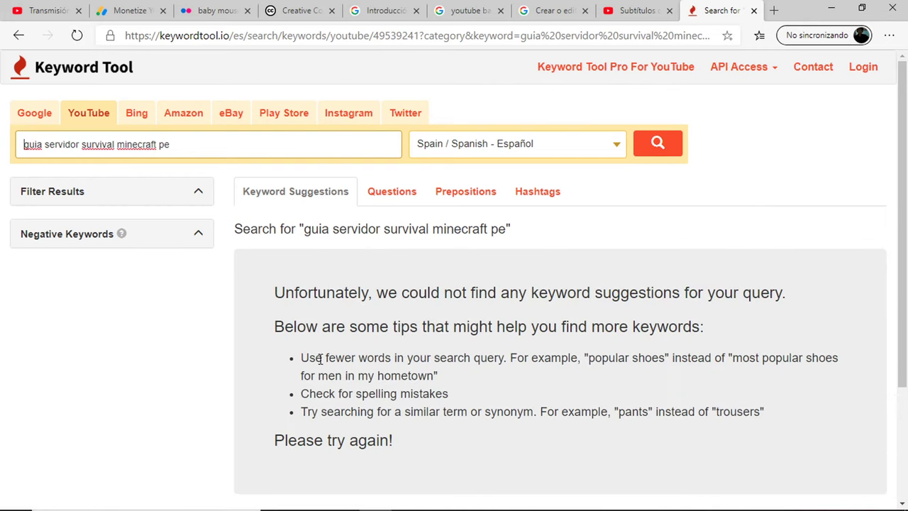
Remove "servidor" from the keyword query and search again for "guia survival minecraft pe".
scroll(326, 355, "down", 1)
scroll(349, 345, "up", 1)
left_click_drag(76, 144, 45, 144)
key("BackSpace")
key("Delete")
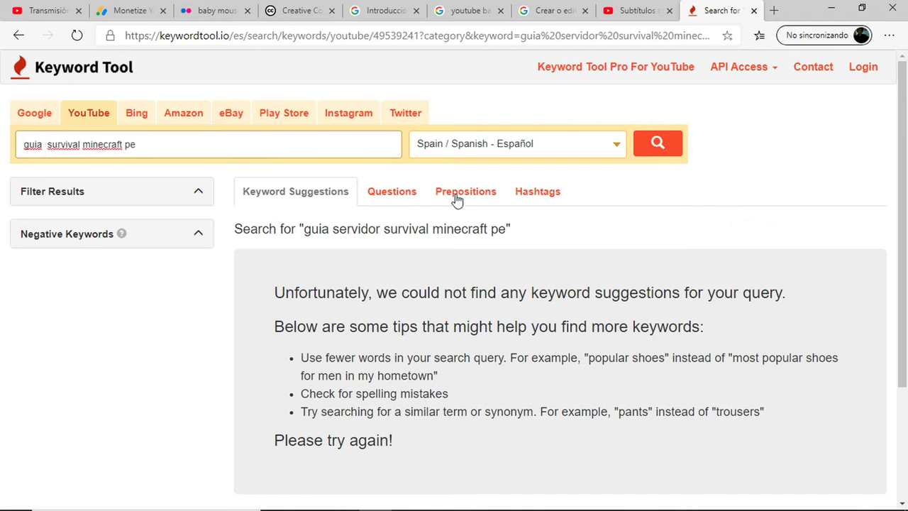
left_click(649, 143)
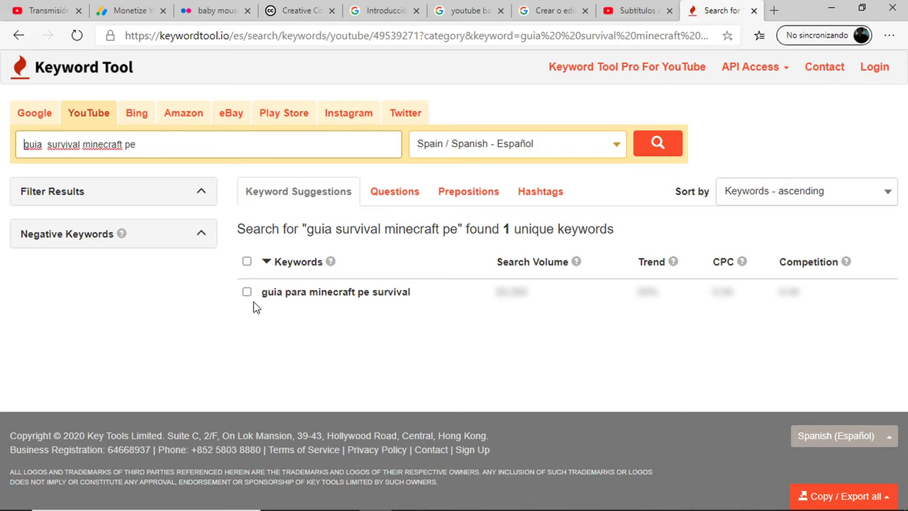
Return to the Español (España) translation dialog in YouTube Studio and review the video's original title.
left_click(646, 12)
left_click(357, 217)
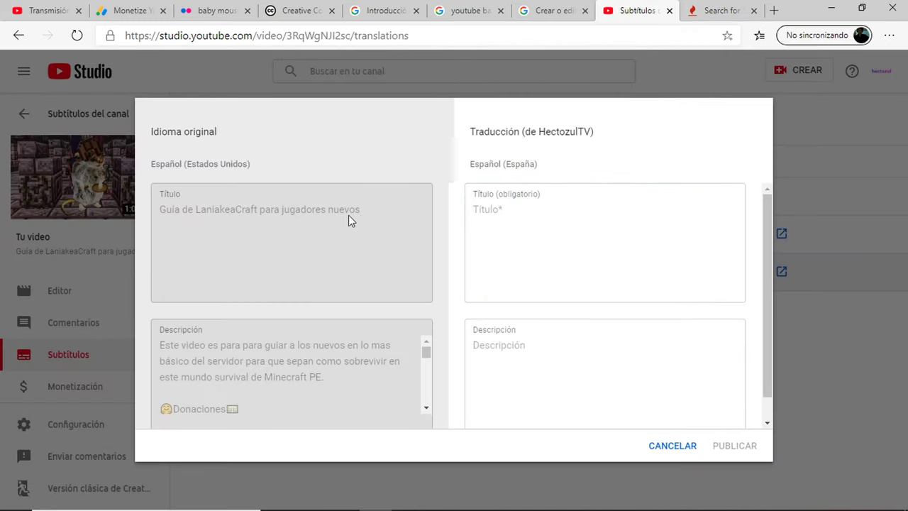
Copy the original title "Guía de LaniakeaCraft para jugadores nuevos" into the Español (España) translation title.
left_click_drag(360, 210, 156, 213)
right_click(186, 208)
left_click(243, 225)
left_click(508, 219)
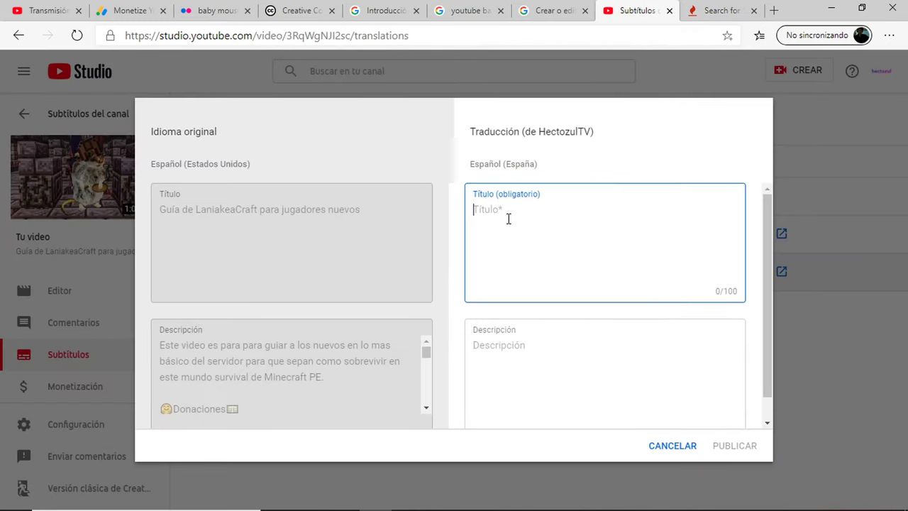
key("ctrl+v")
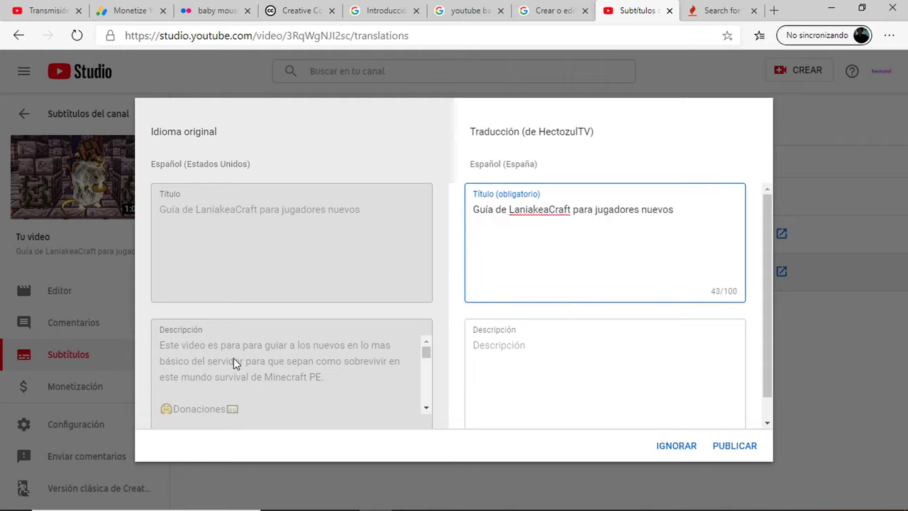
Copy the entire original video description into the Español (España) translation description.
left_click_drag(159, 347, 422, 414)
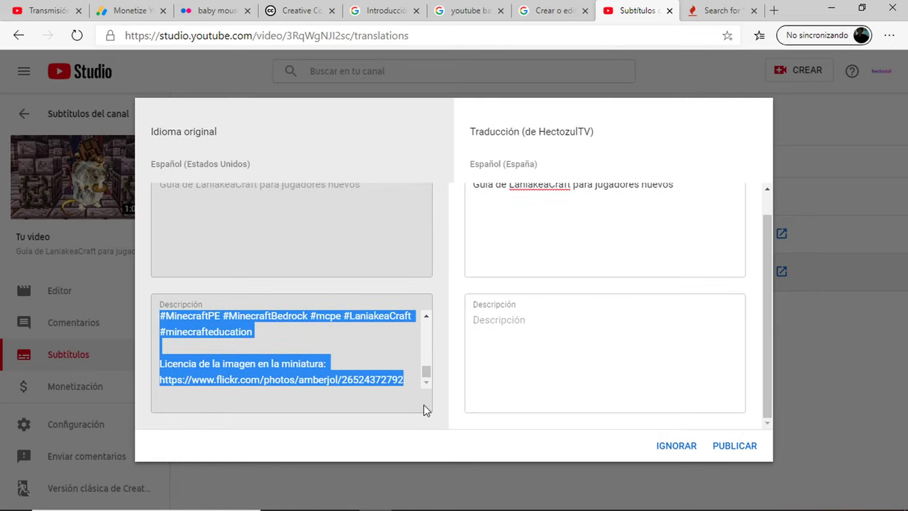
key("ctrl+c")
left_click(548, 347)
key("ctrl+v")
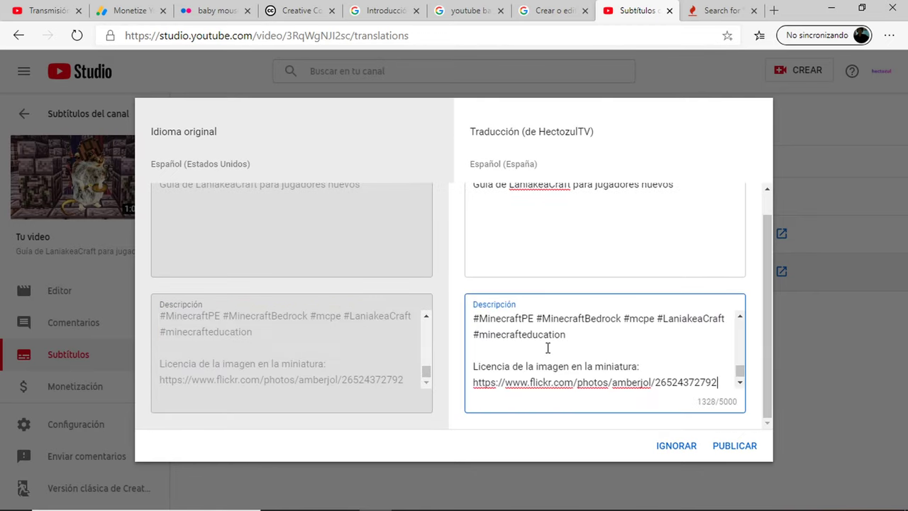
Replace "nuevos" with "novatos" in the first sentence of the translated description.
scroll(547, 347, "up", 6)
scroll(742, 354, "up", 2)
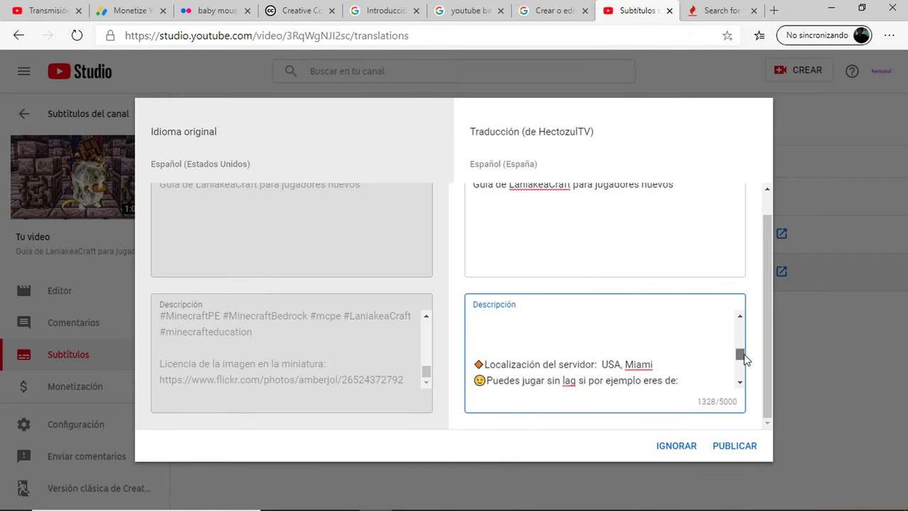
left_click_drag(743, 355, 740, 317)
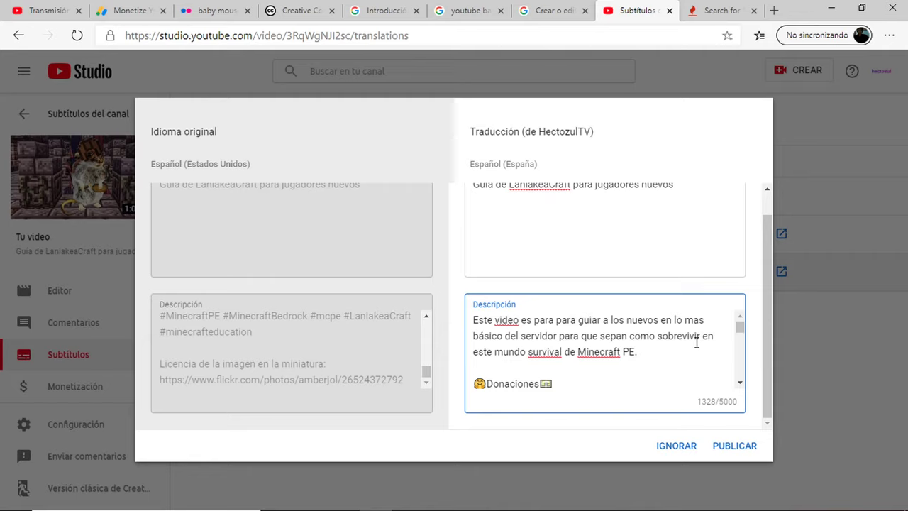
left_click(640, 360)
left_click_drag(659, 320, 634, 323)
type("ovatod")
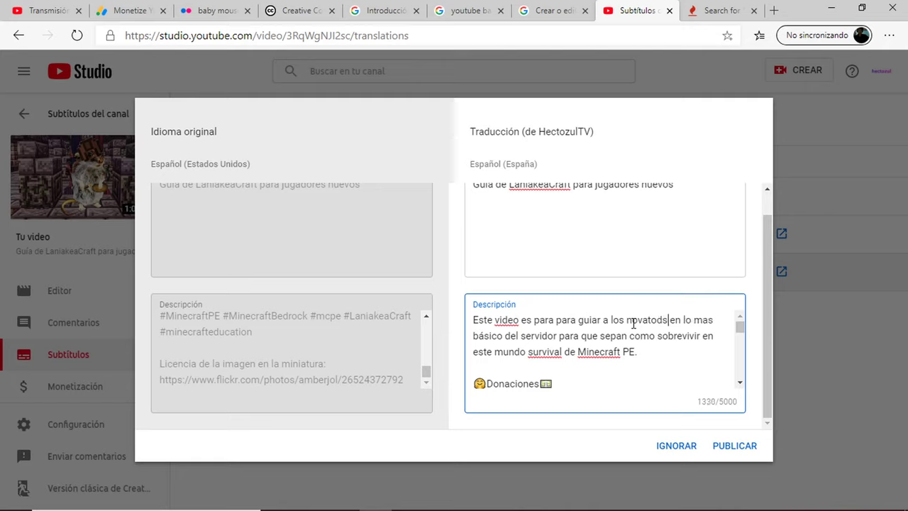
key("BackSpace")
type("s")
Review the rest of the translated description through to the image licence link and publish the Español (España) translation.
scroll(668, 347, "down", 2)
scroll(668, 348, "down", 1)
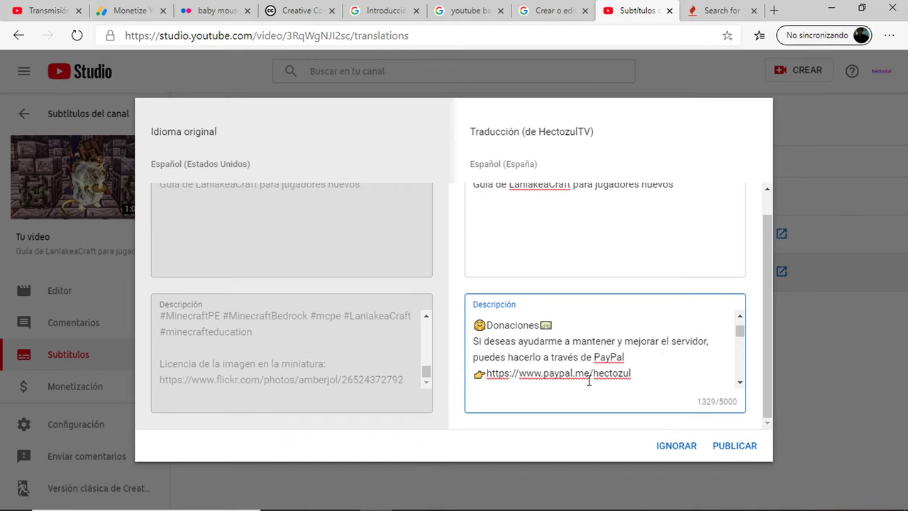
scroll(586, 382, "down", 3)
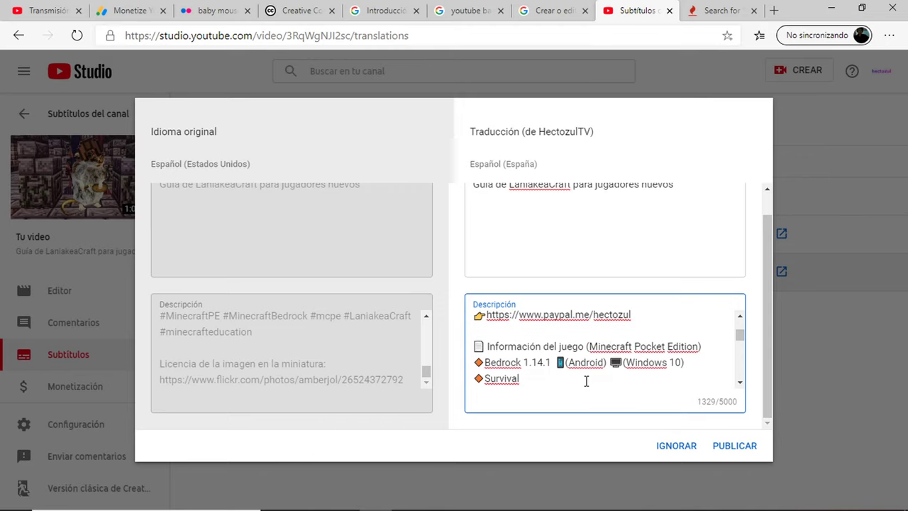
scroll(586, 382, "down", 1)
scroll(586, 382, "down", 1)
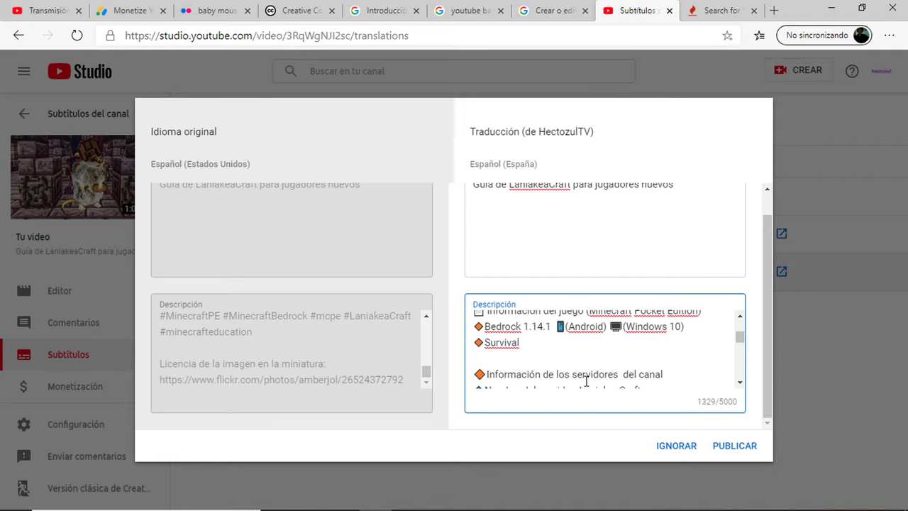
scroll(587, 381, "up", 2)
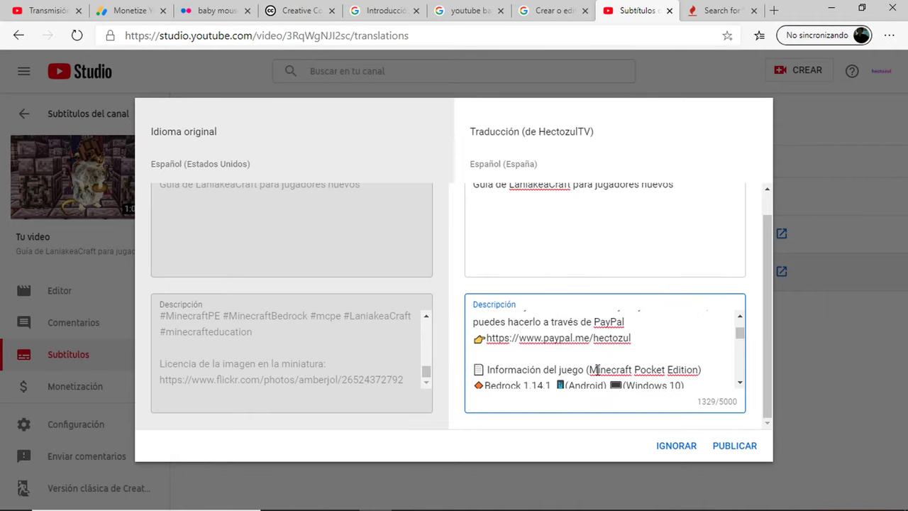
scroll(586, 381, "down", 1)
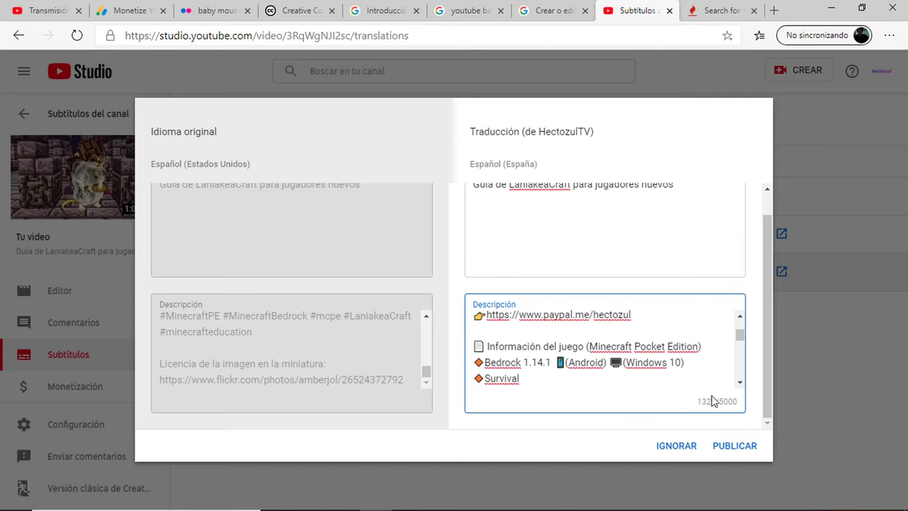
scroll(706, 399, "down", 5)
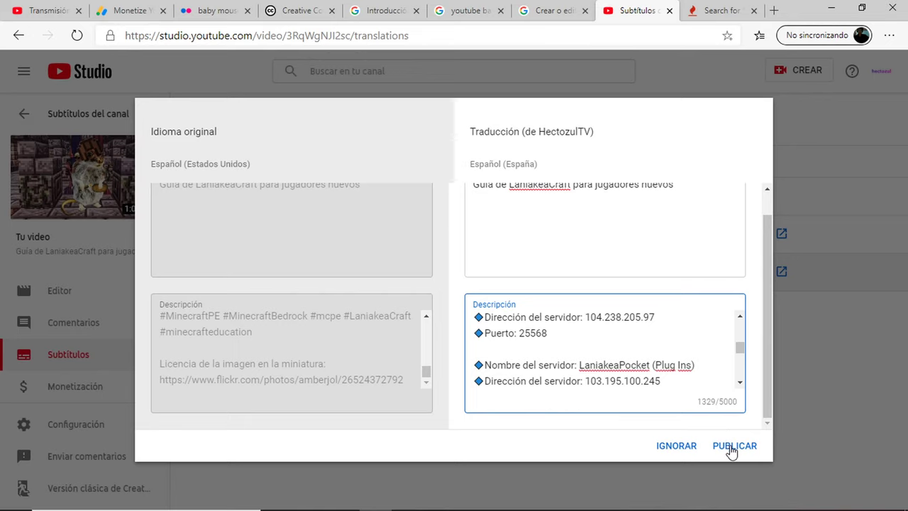
left_click_drag(738, 350, 747, 394)
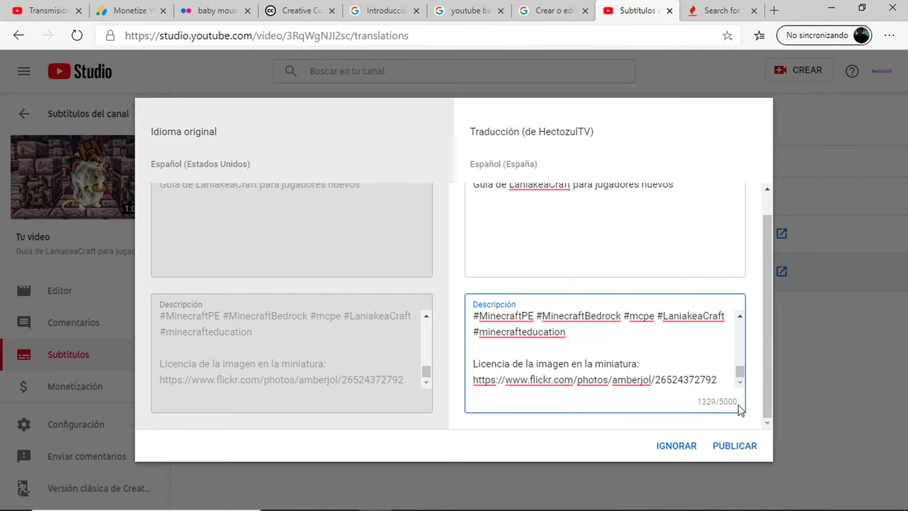
left_click(733, 446)
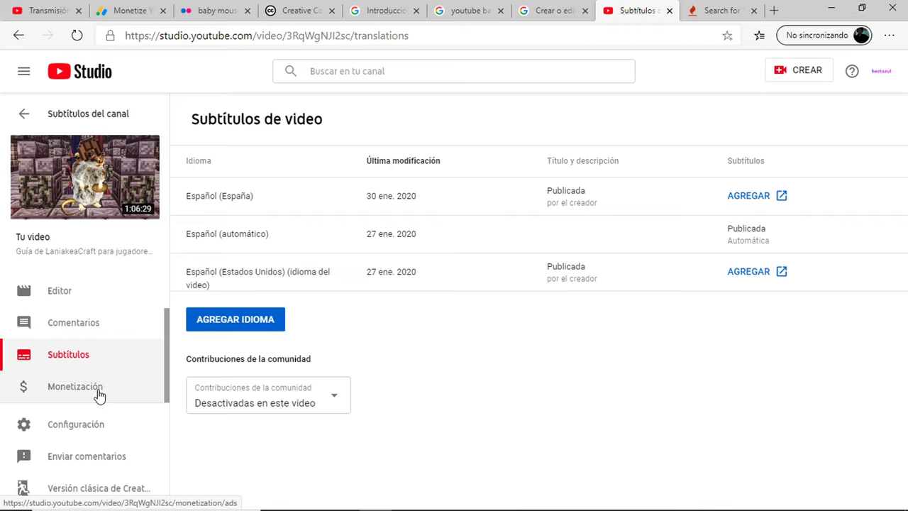
Go back from the video's subtitles to the channel-wide subtitles list and open the account menu.
left_click(525, 8)
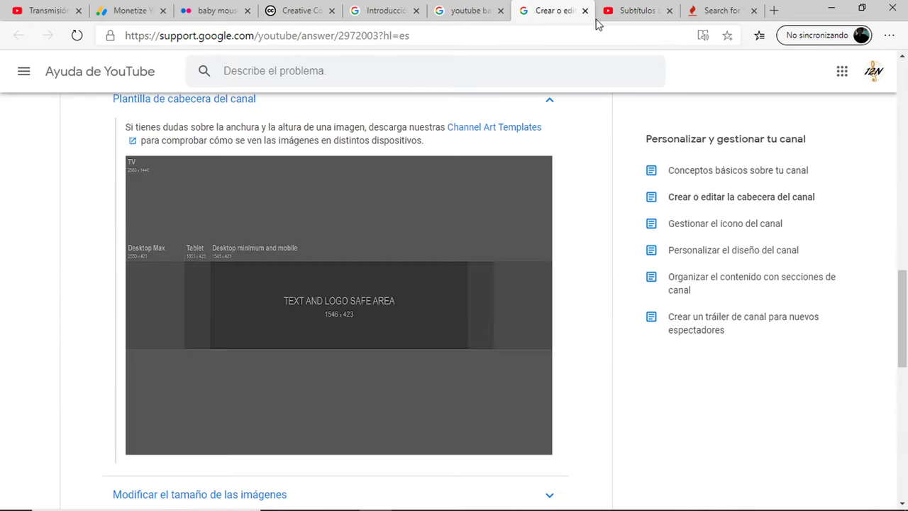
left_click(618, 11)
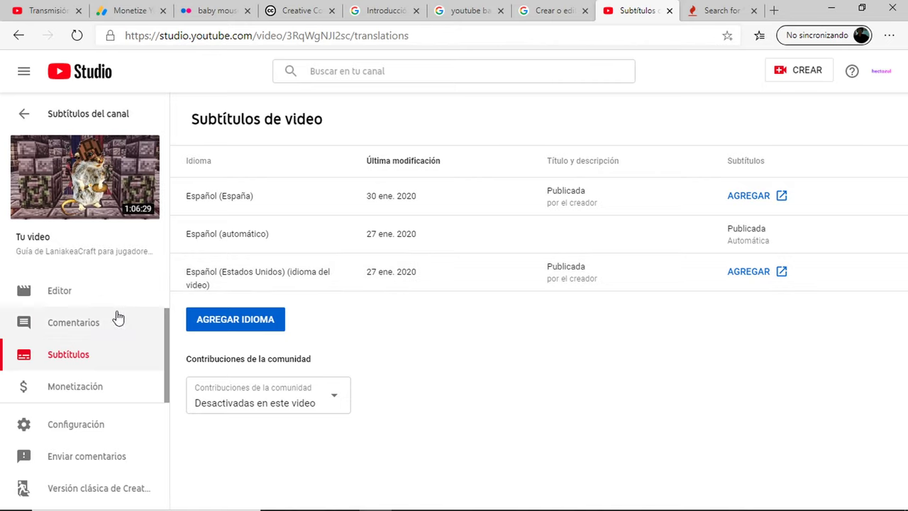
left_click(26, 118)
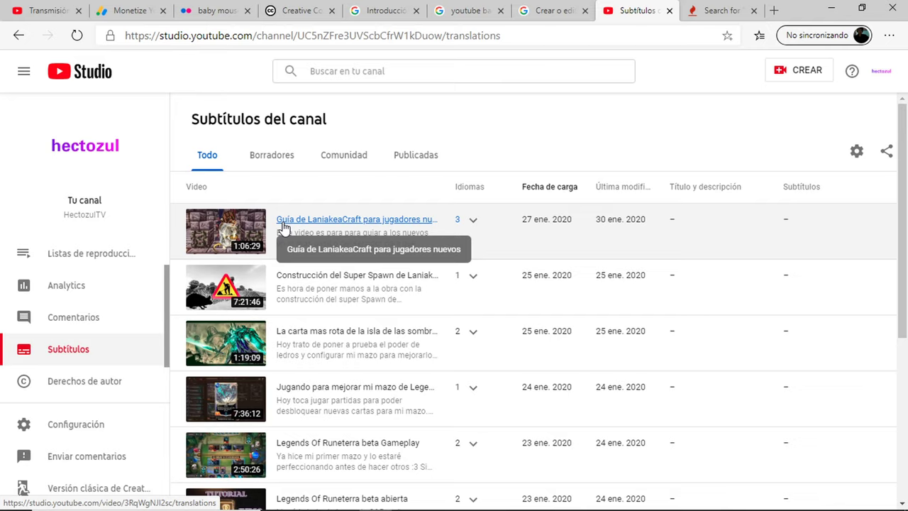
left_click(882, 73)
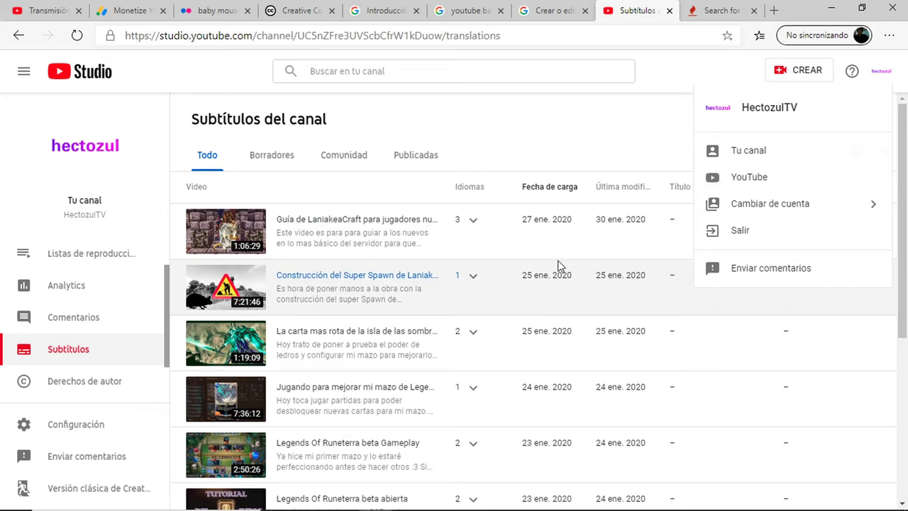
Switch to the Google AdSense Get Started page to view it, then return to YouTube Studio.
left_click(131, 10)
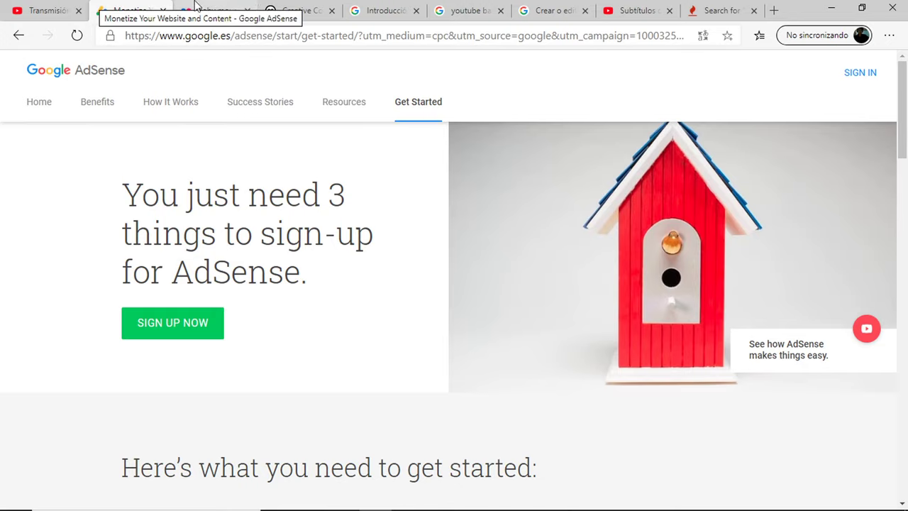
left_click(58, 6)
left_click(126, 8)
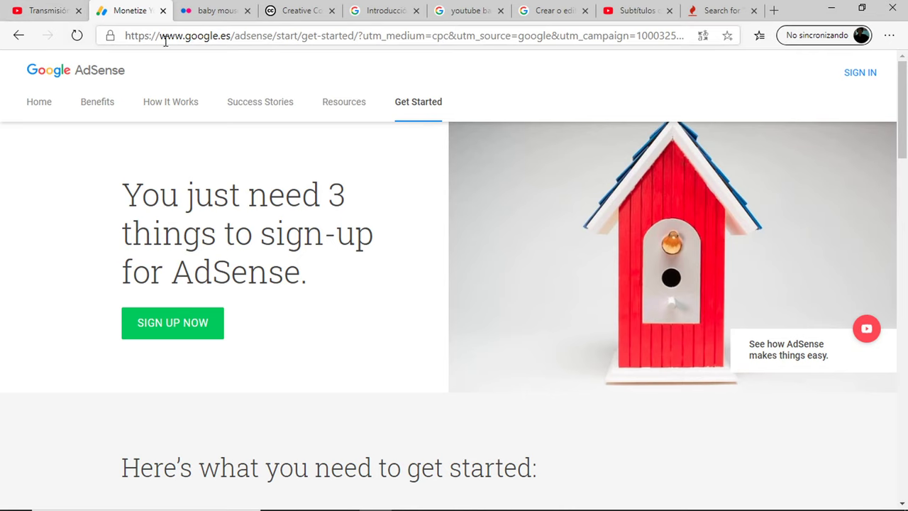
left_click(657, 7)
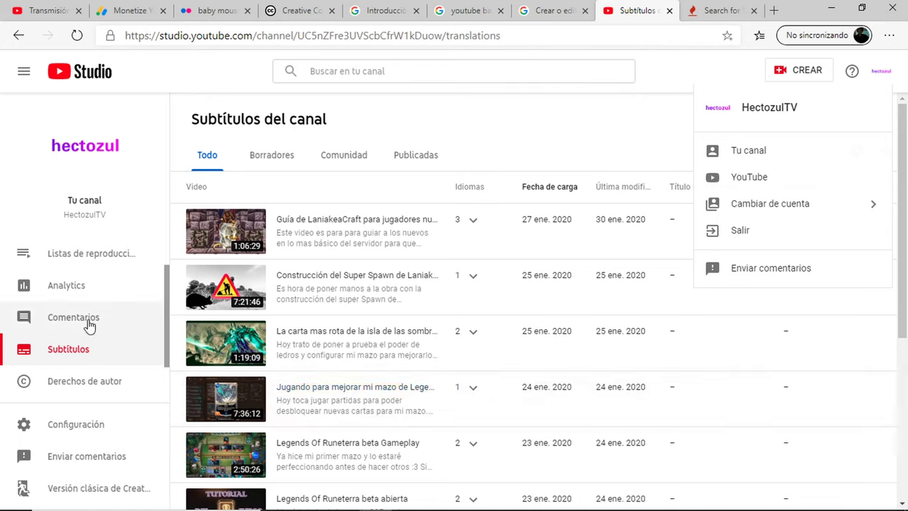
Examine the channel's subtitles list and the other available YouTube Studio sections.
scroll(90, 324, "down", 1)
scroll(90, 324, "up", 2)
scroll(89, 325, "down", 3)
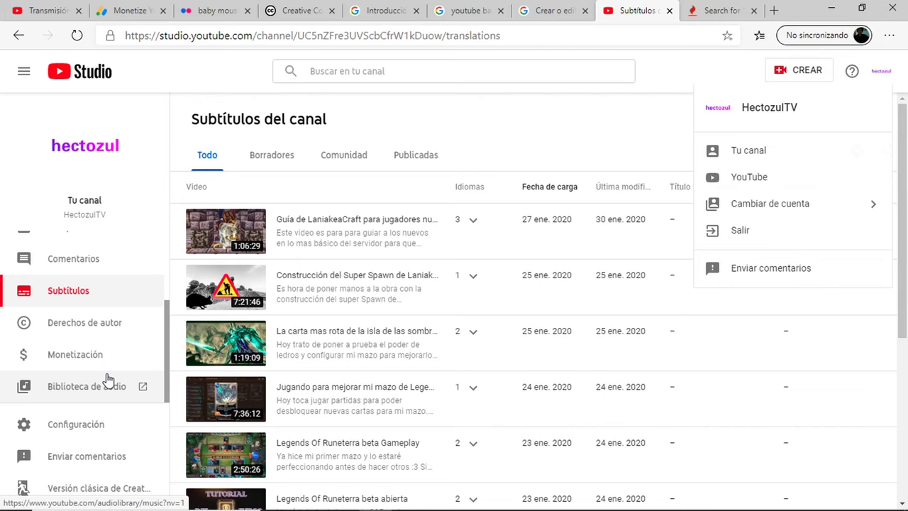
scroll(212, 424, "down", 5)
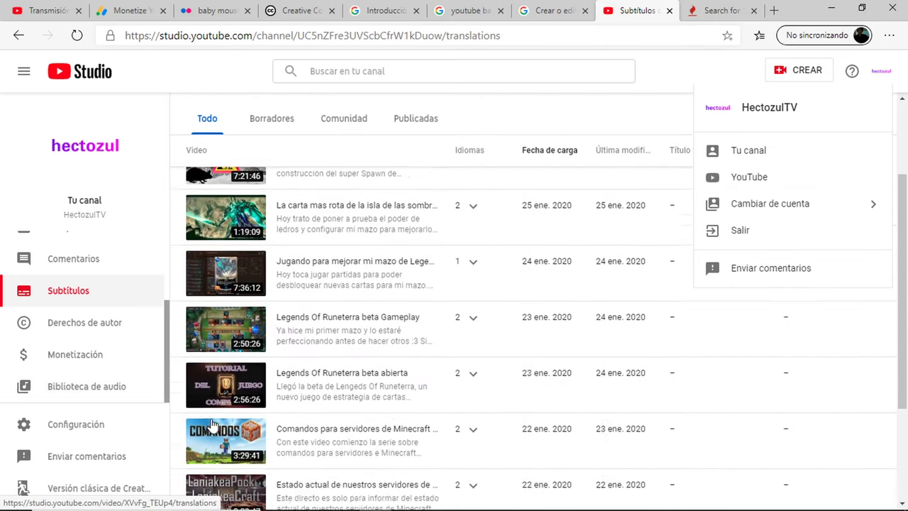
scroll(212, 424, "down", 4)
scroll(211, 425, "up", 8)
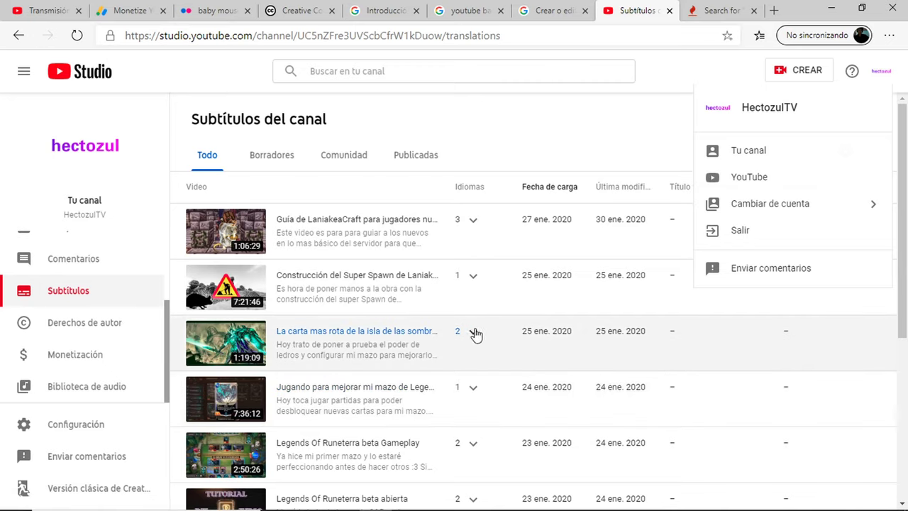
scroll(113, 305, "up", 1)
scroll(113, 306, "up", 1)
Browse the channel's uploaded videos through the second page, then view its live streams.
left_click(79, 268)
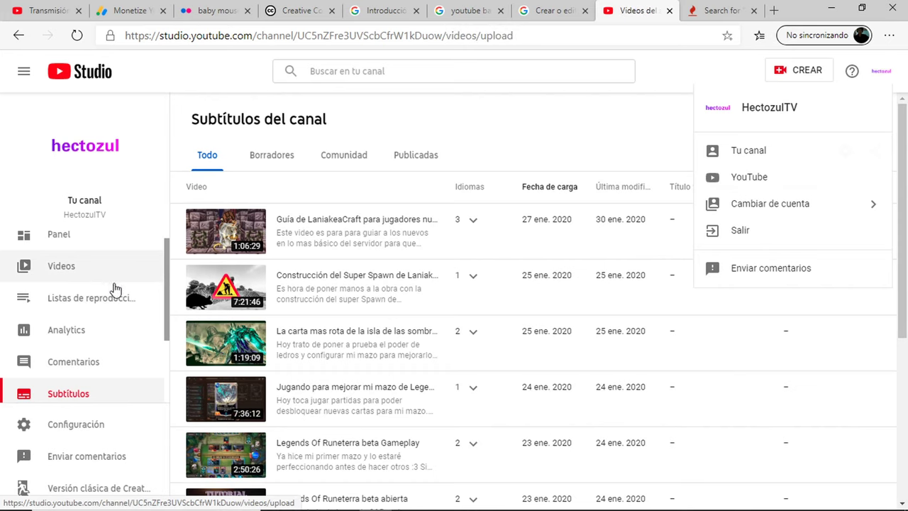
scroll(634, 349, "down", 5)
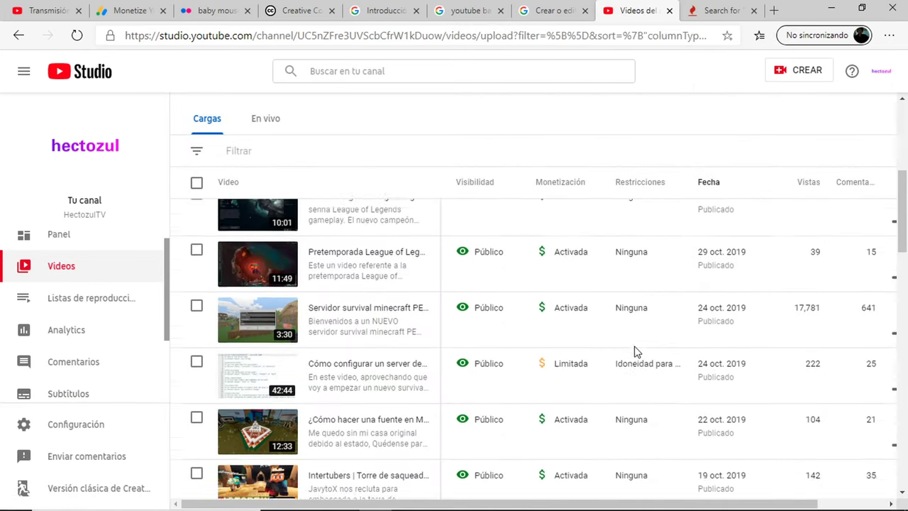
scroll(554, 416, "down", 3)
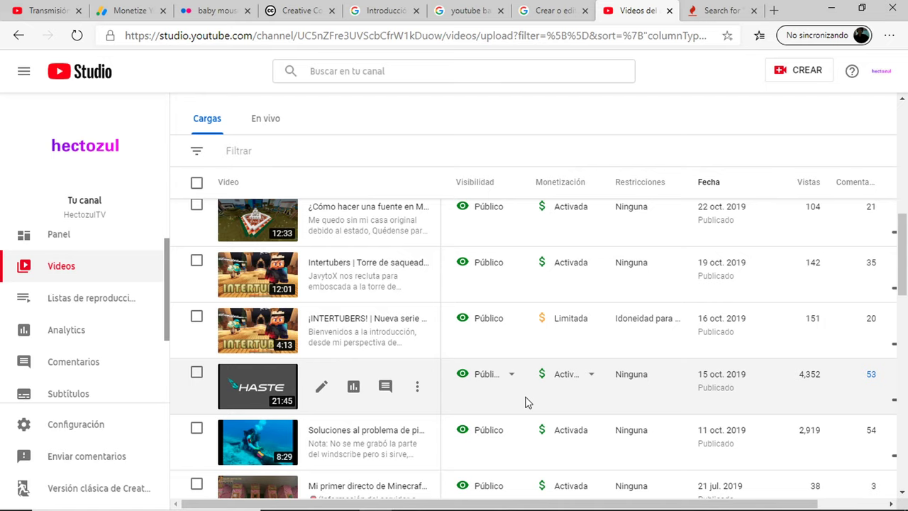
scroll(476, 219, "down", 15)
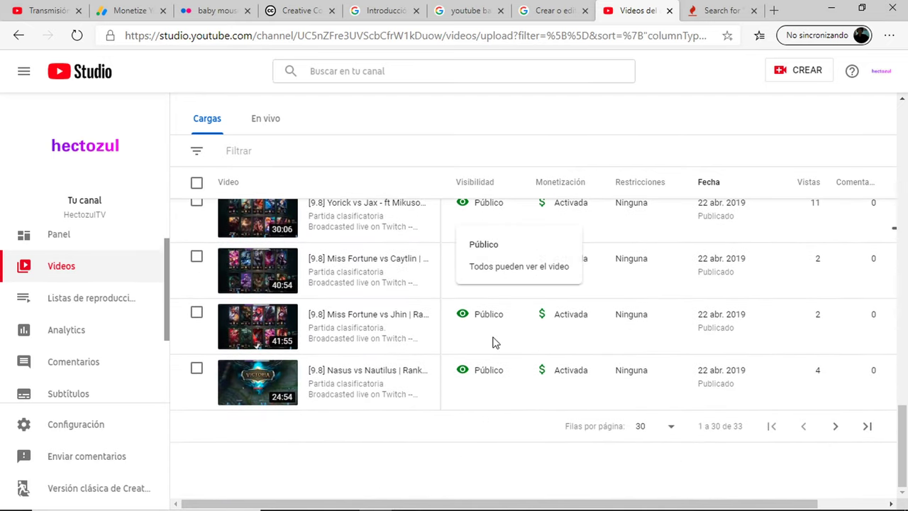
left_click(837, 426)
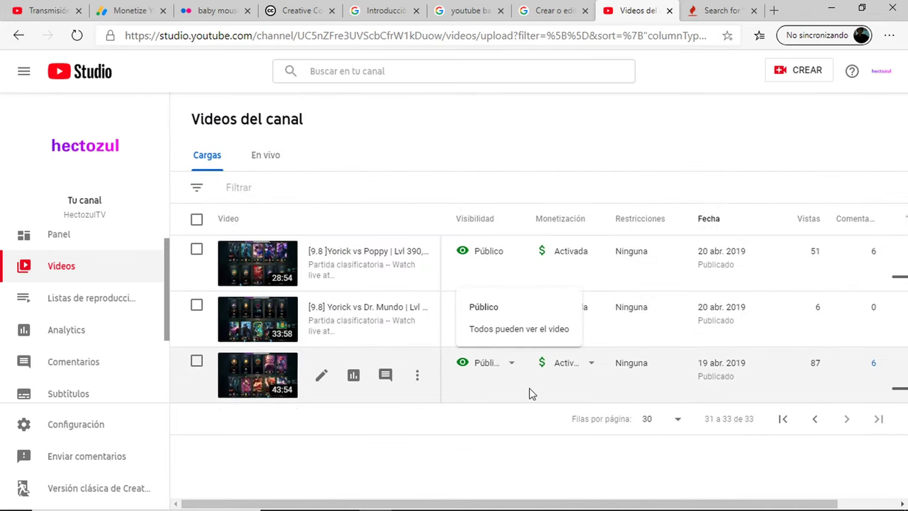
left_click(270, 157)
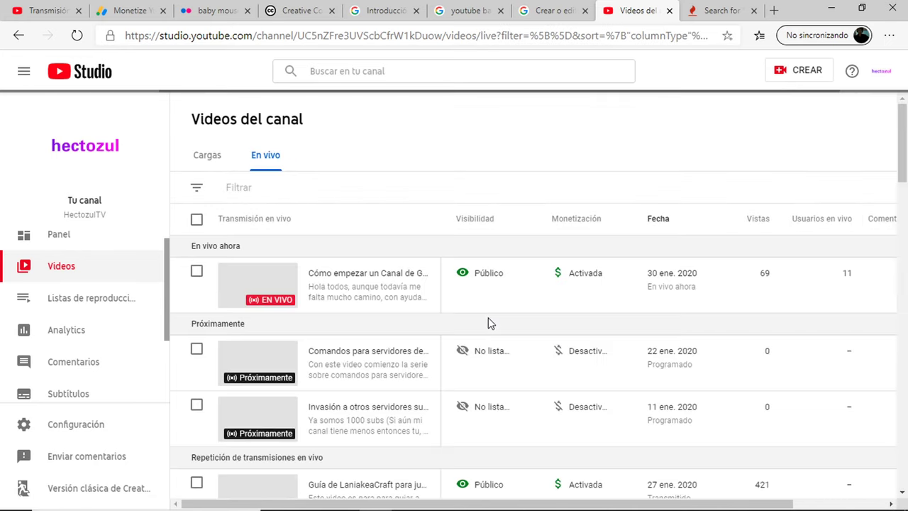
scroll(71, 330, "up", 1)
Check the channel's copyright matches, then return to the uploaded videos list.
scroll(71, 331, "down", 2)
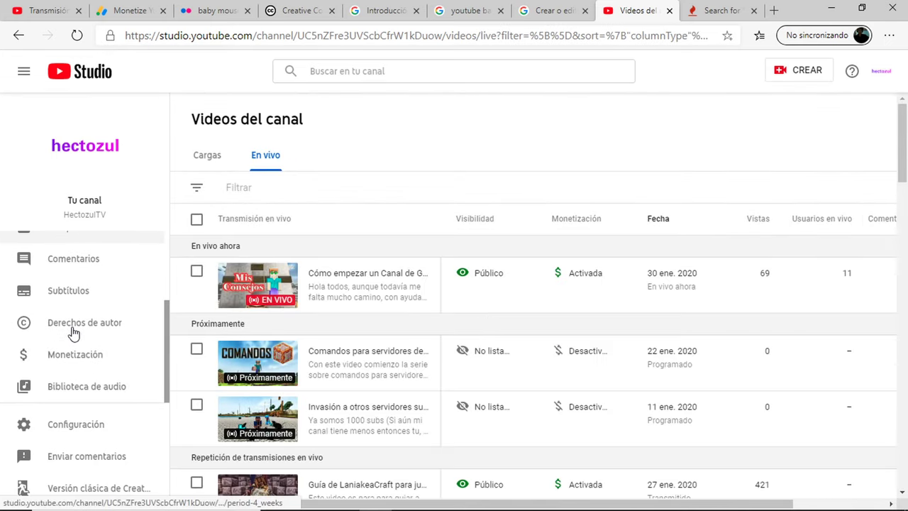
left_click(76, 330)
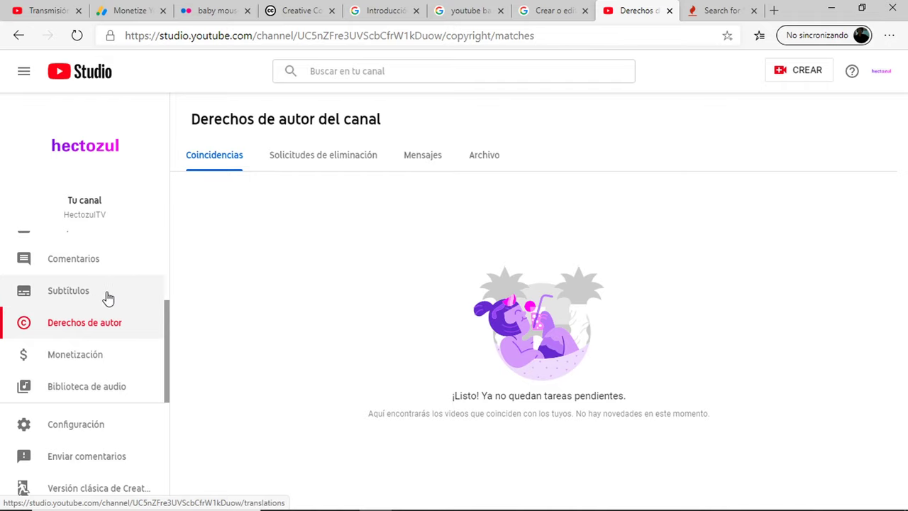
scroll(76, 310, "up", 3)
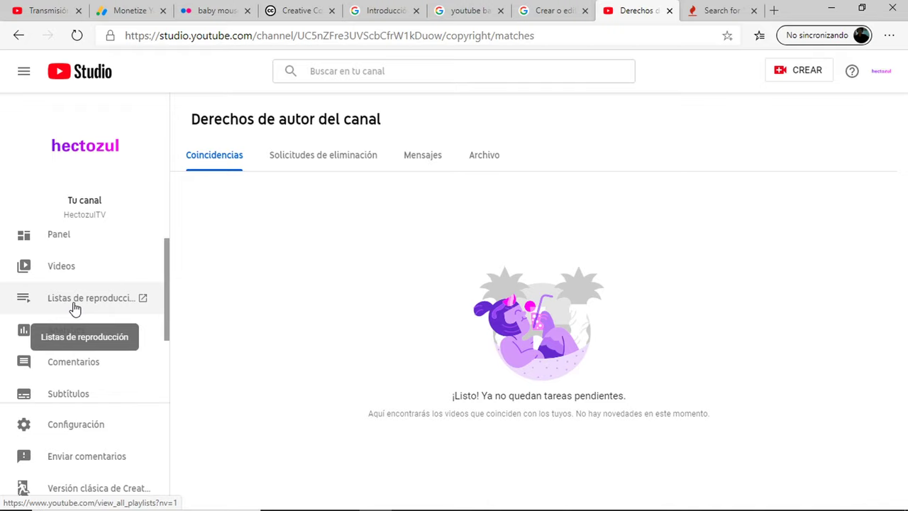
left_click(75, 264)
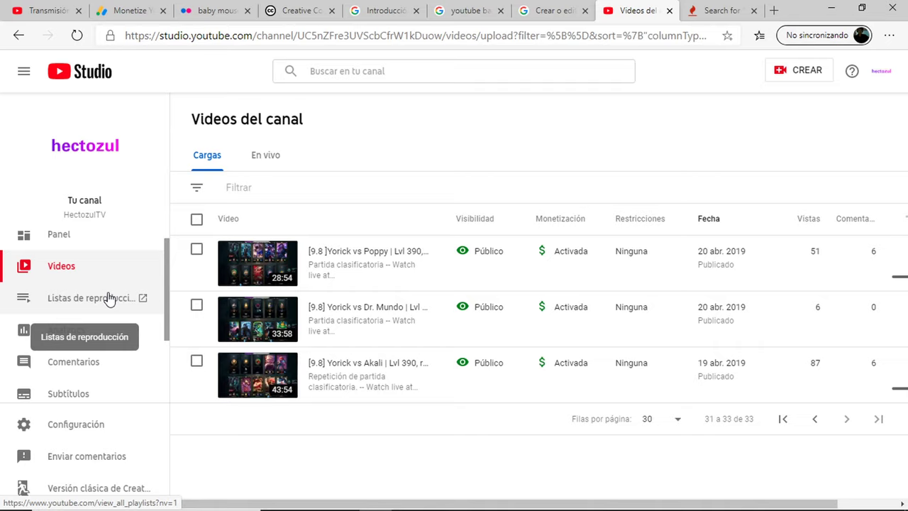
Browse the channel's live streams and open the details of "Jugando para mejorar mi mazo de Legends Of Runeterra".
left_click(272, 153)
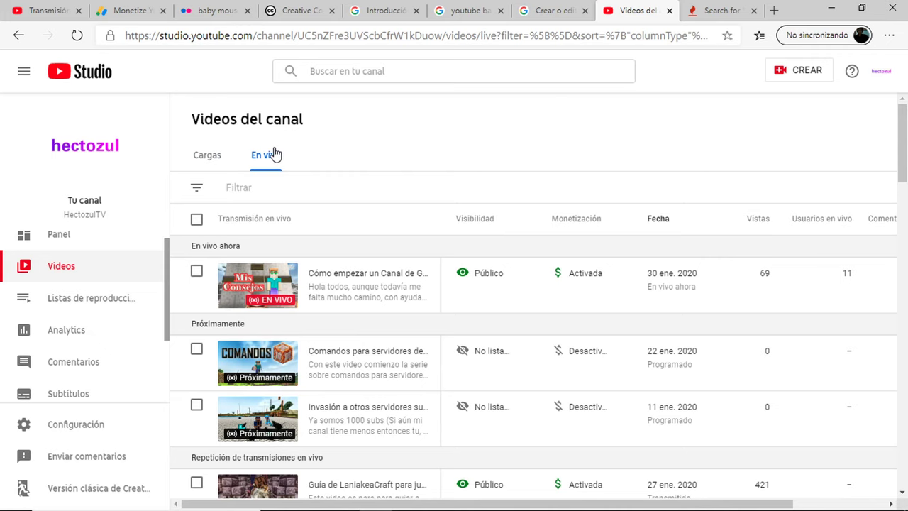
scroll(275, 155, "down", 4)
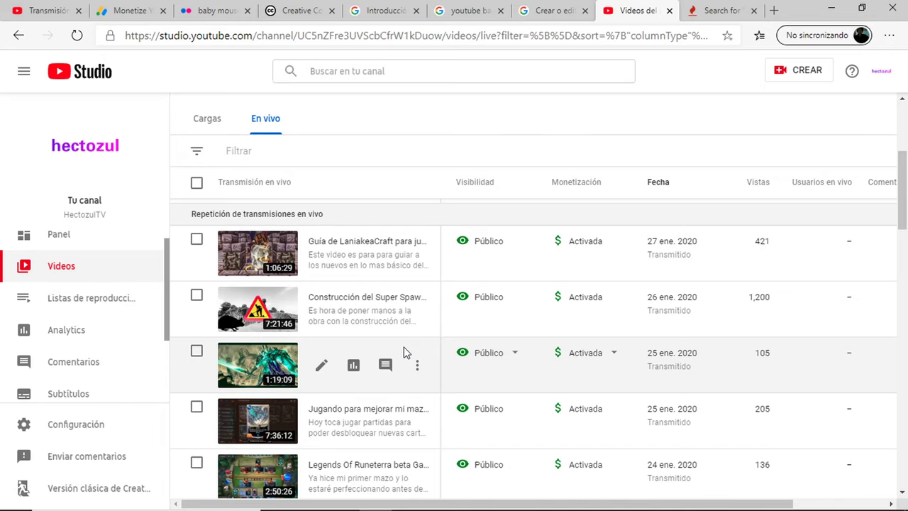
scroll(403, 353, "down", 3)
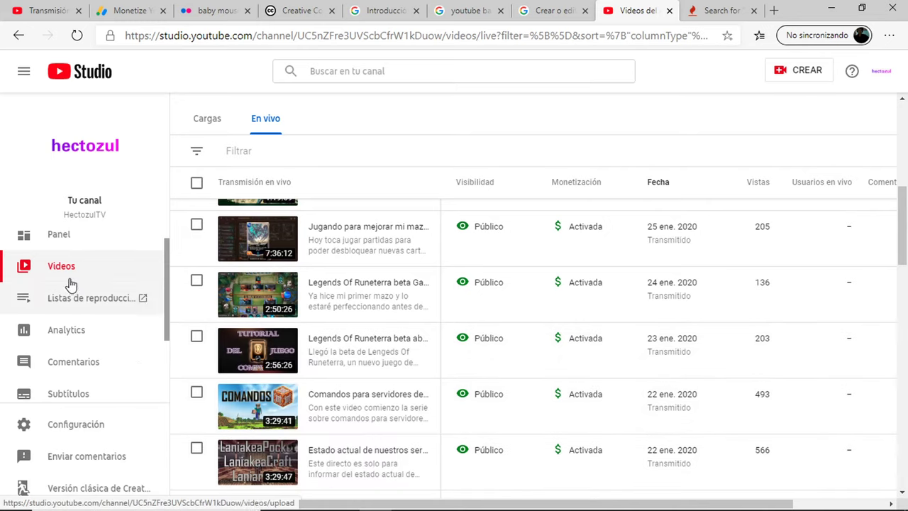
left_click(880, 73)
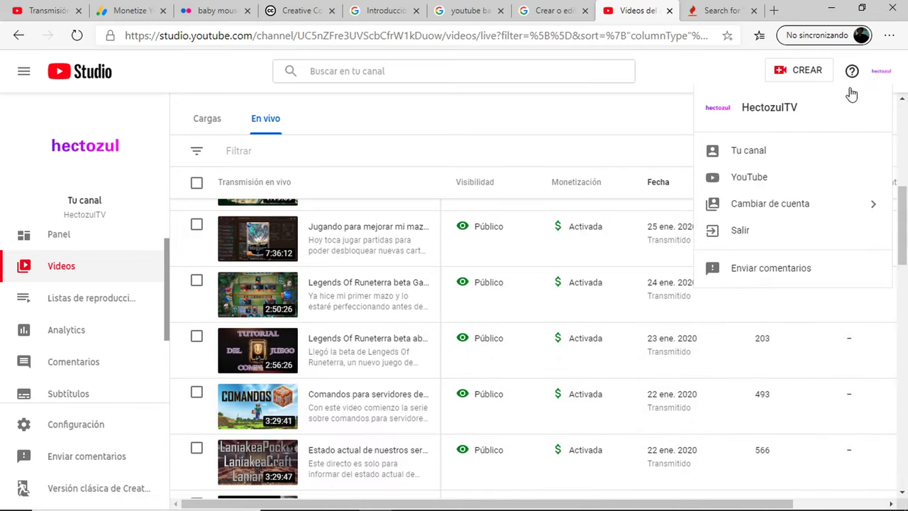
mouse_move(383, 241)
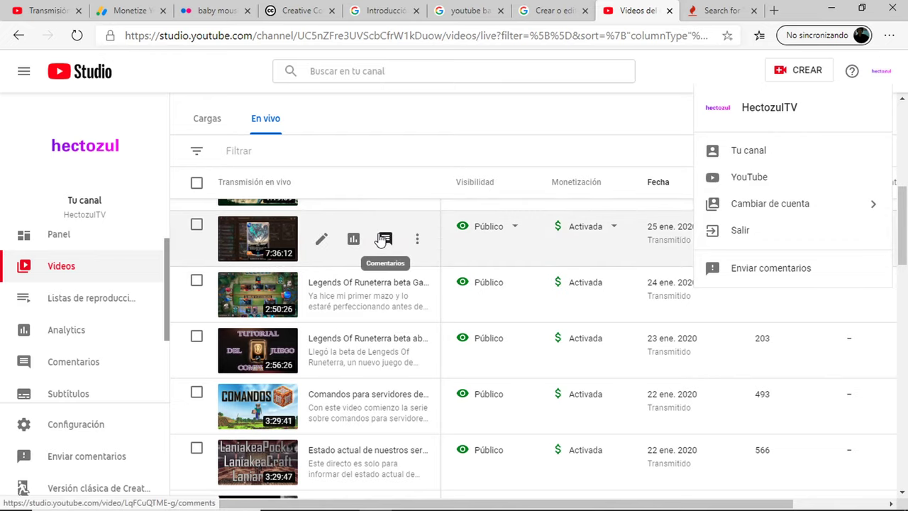
left_click(326, 244)
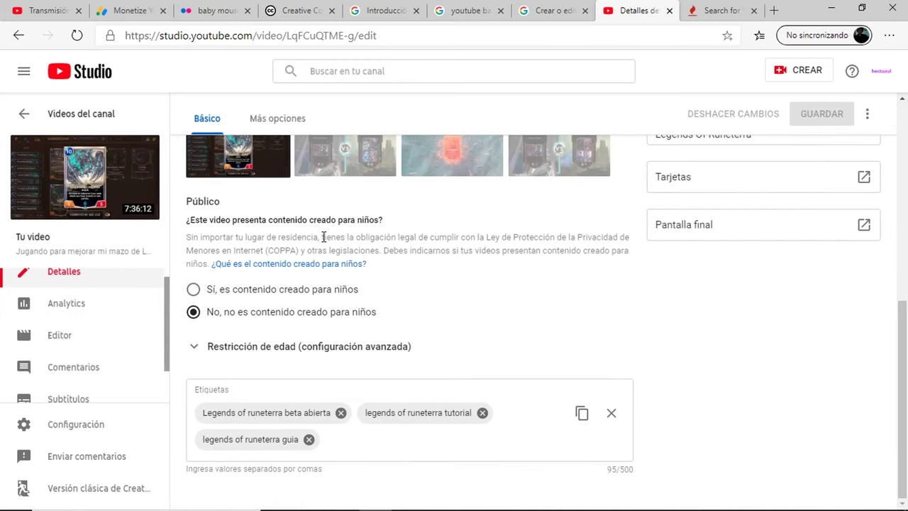
Review the video's details, highlighting the #legendsofruneterra hashtag and the Donaciones section with the PayPal link in the description.
scroll(574, 306, "up", 5)
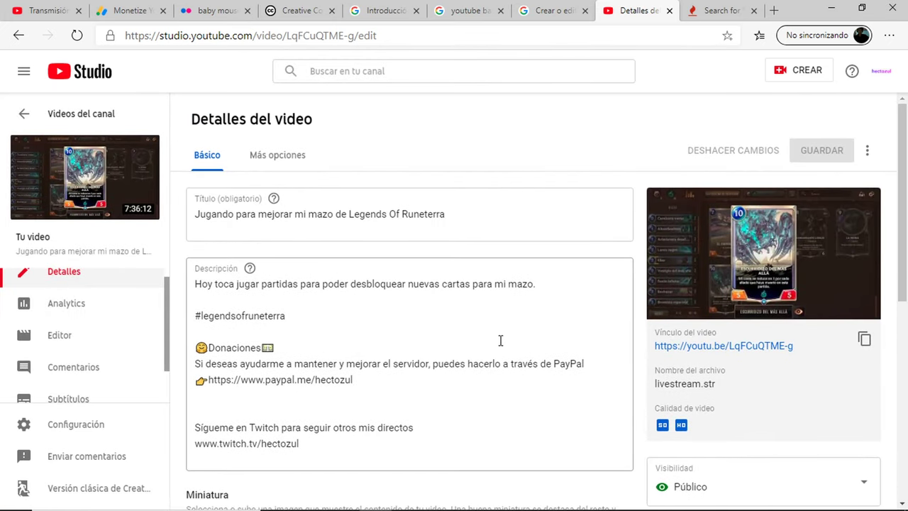
scroll(500, 340, "down", 2)
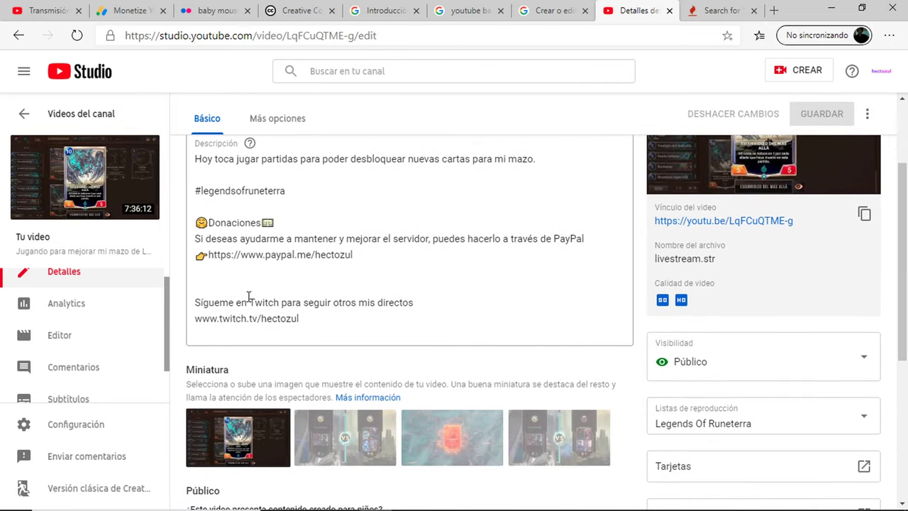
left_click_drag(197, 188, 311, 200)
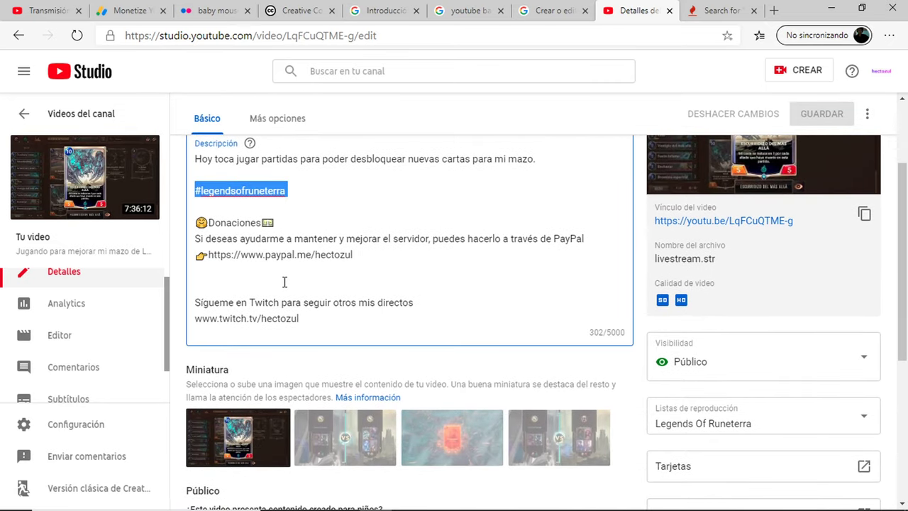
left_click(238, 239)
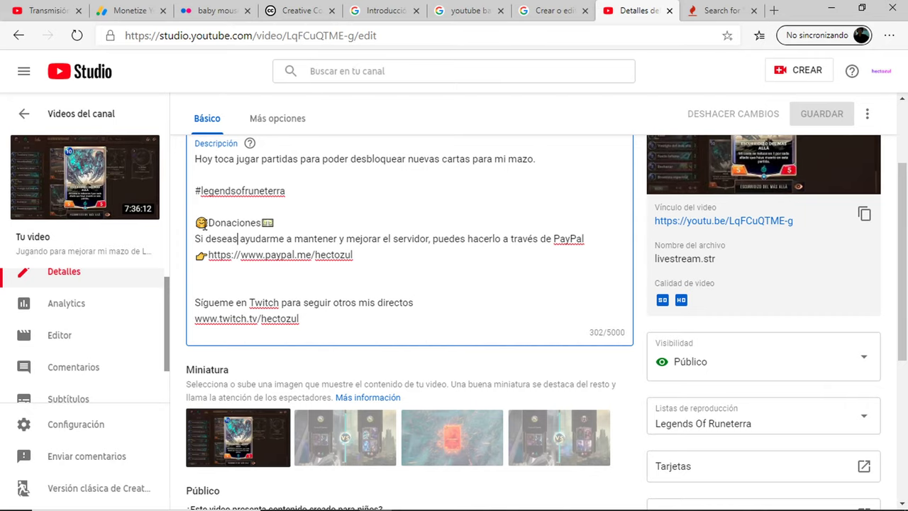
left_click_drag(197, 223, 394, 258)
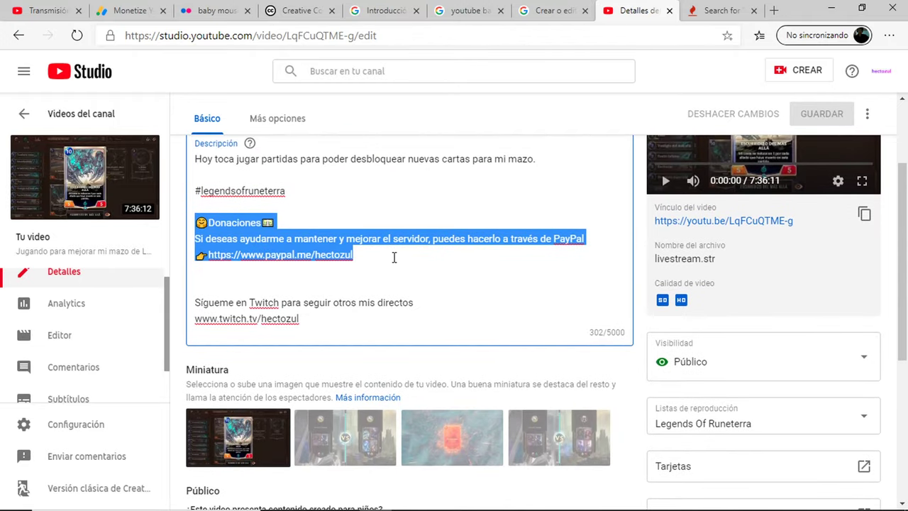
left_click(395, 259)
scroll(396, 259, "down", 3)
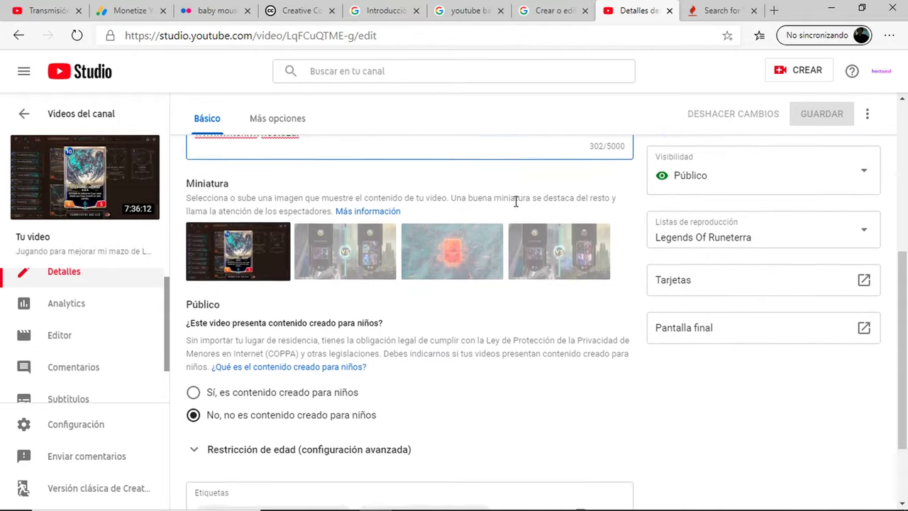
scroll(470, 248, "up", 5)
scroll(446, 325, "down", 3)
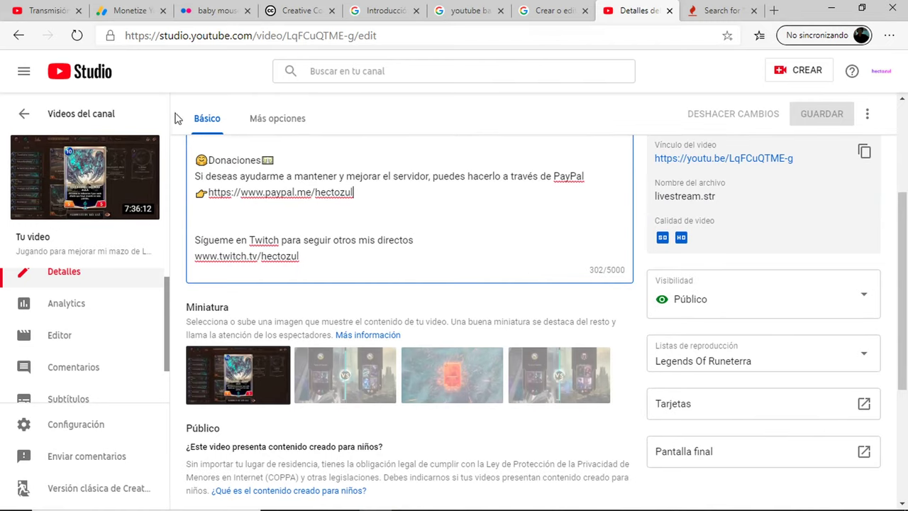
Return to the channel's live streams list, then open your own channel page from the account options.
left_click(17, 35)
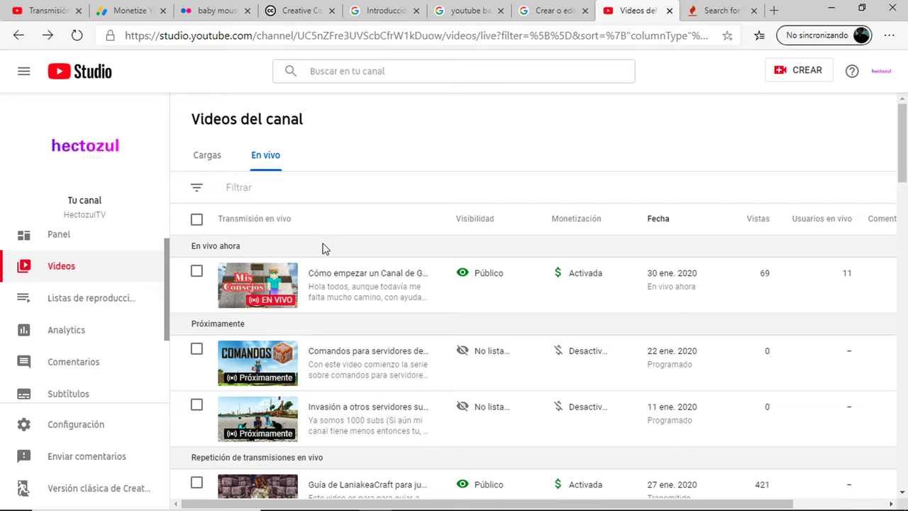
scroll(291, 235, "down", 5)
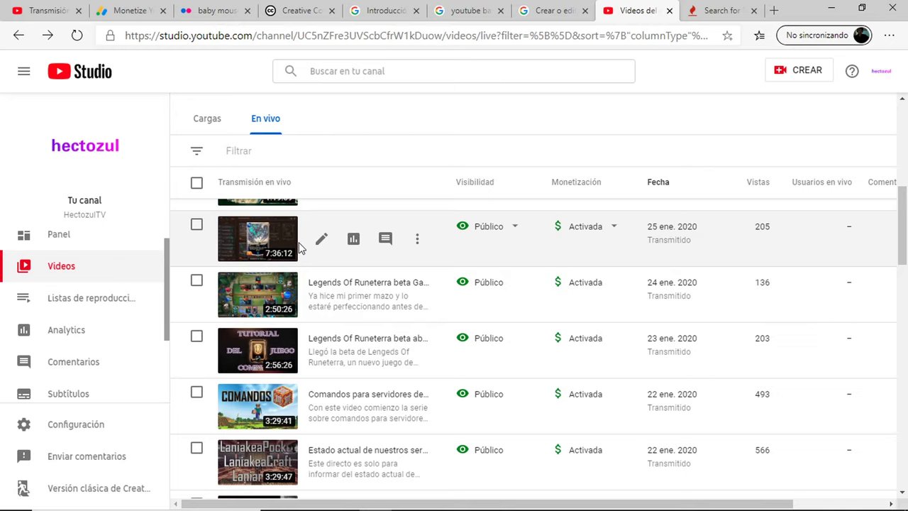
left_click(883, 73)
left_click(814, 150)
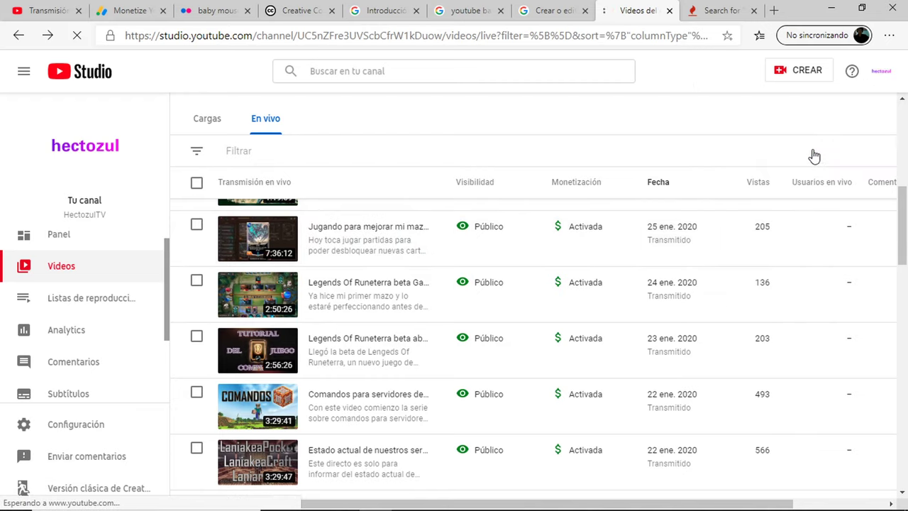